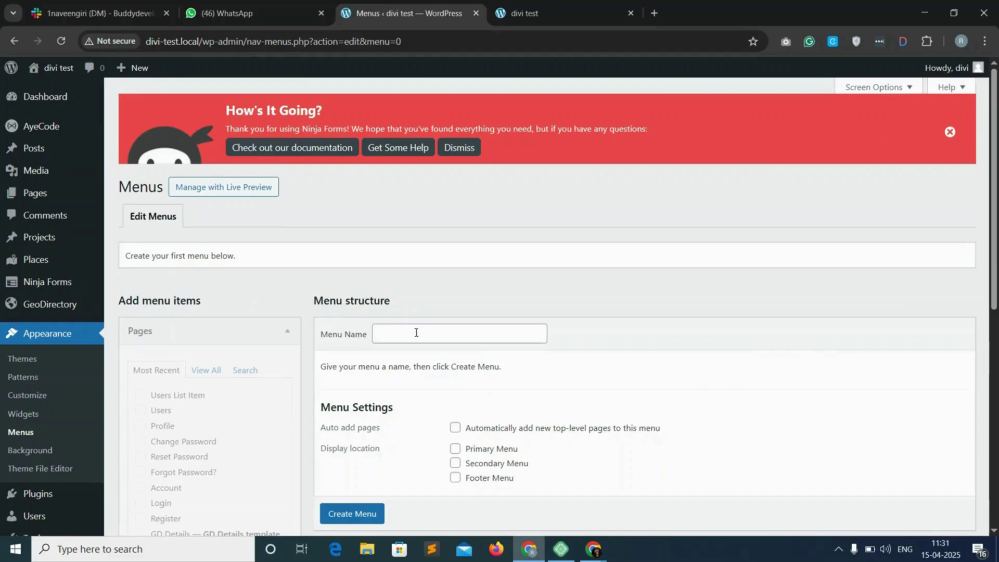
Create a menu named Main Menu and assign it to the Primary Menu display location.
left_click(417, 331)
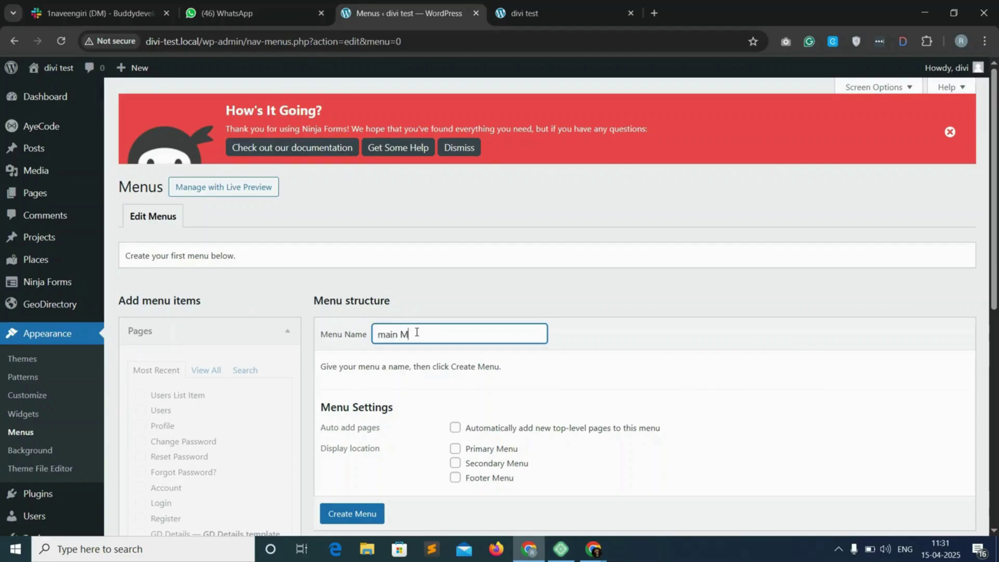
left_click(381, 331)
key("Delete")
type("M")
left_click(456, 450)
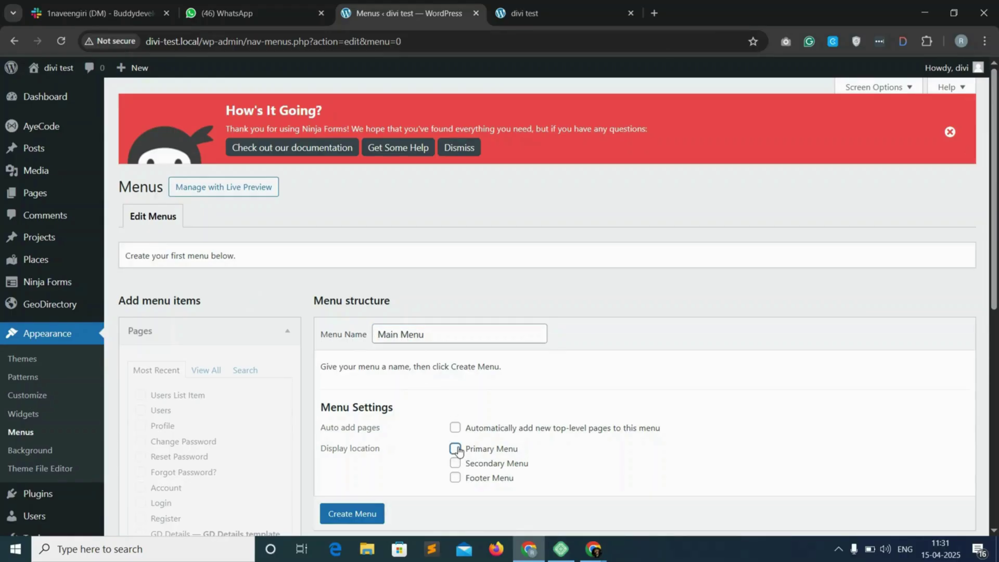
left_click(352, 518)
scroll(354, 522, "down", 1)
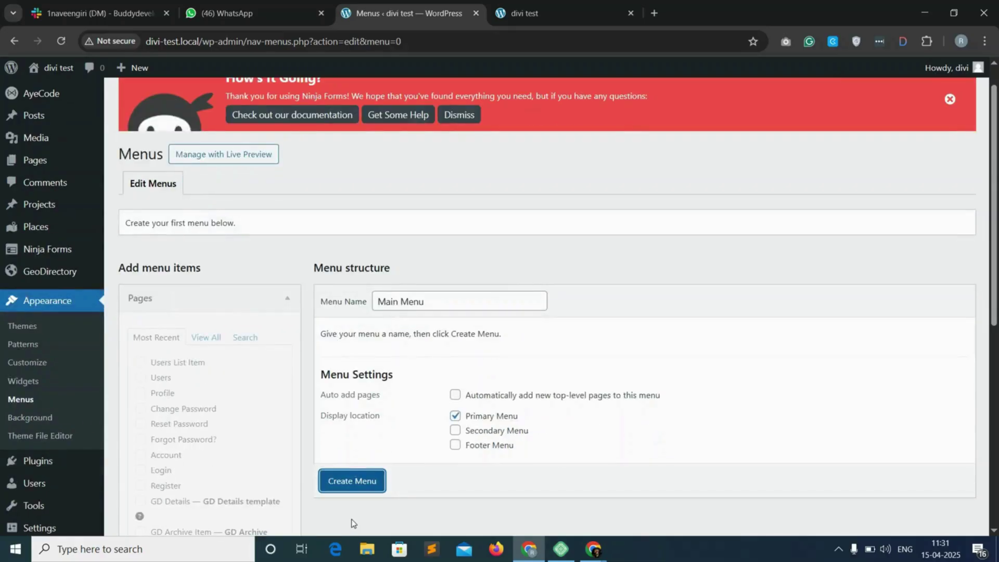
left_click(357, 490)
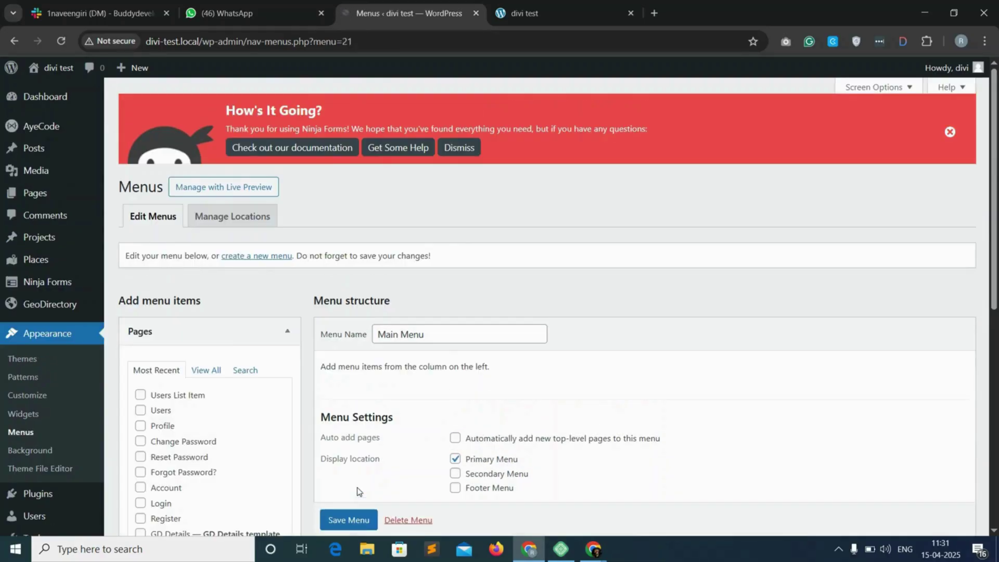
Add the Home, About and Blogs pages to Main Menu.
scroll(306, 265, "down", 2)
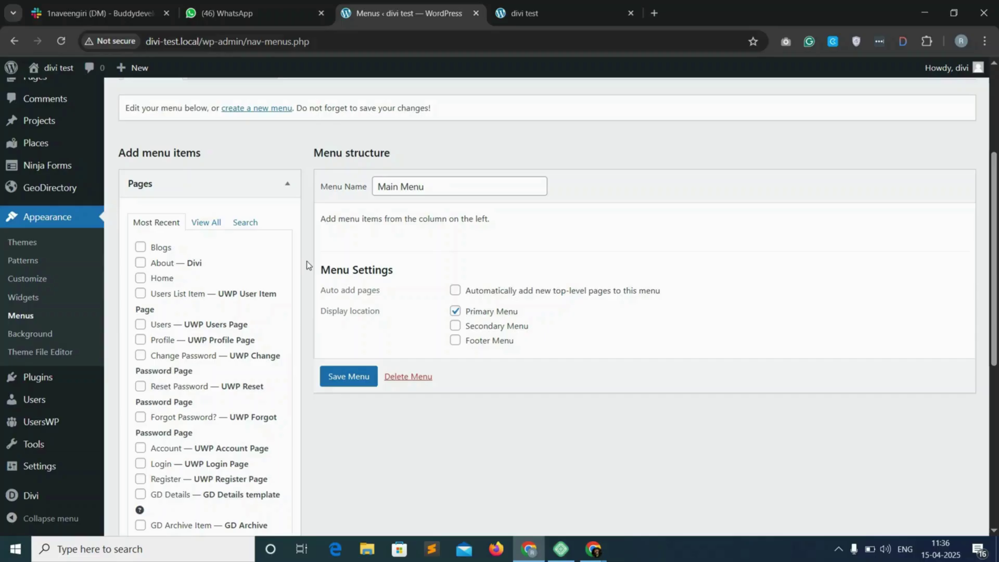
left_click(140, 279)
left_click(140, 263)
left_click(140, 249)
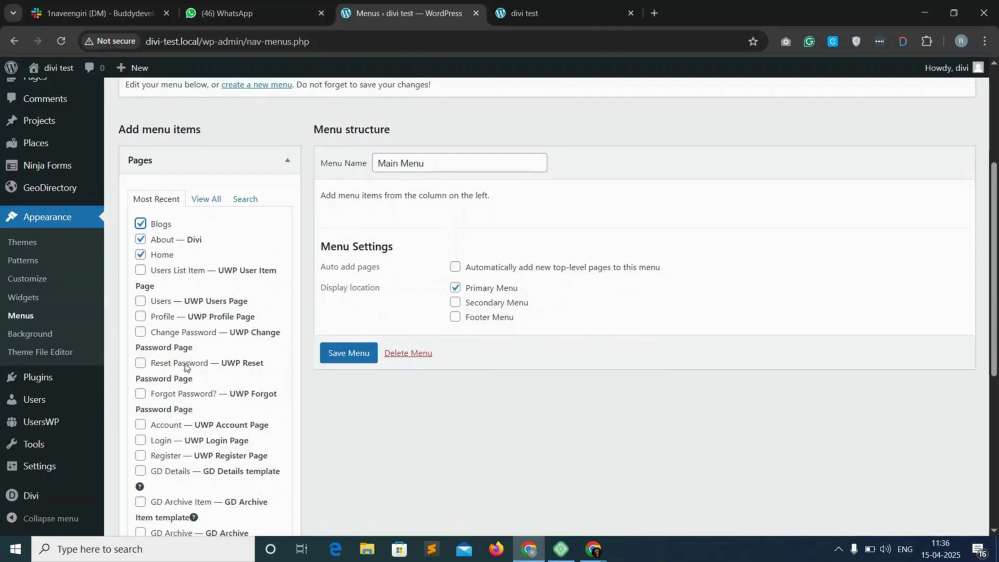
scroll(212, 385, "down", 3)
left_click(258, 426)
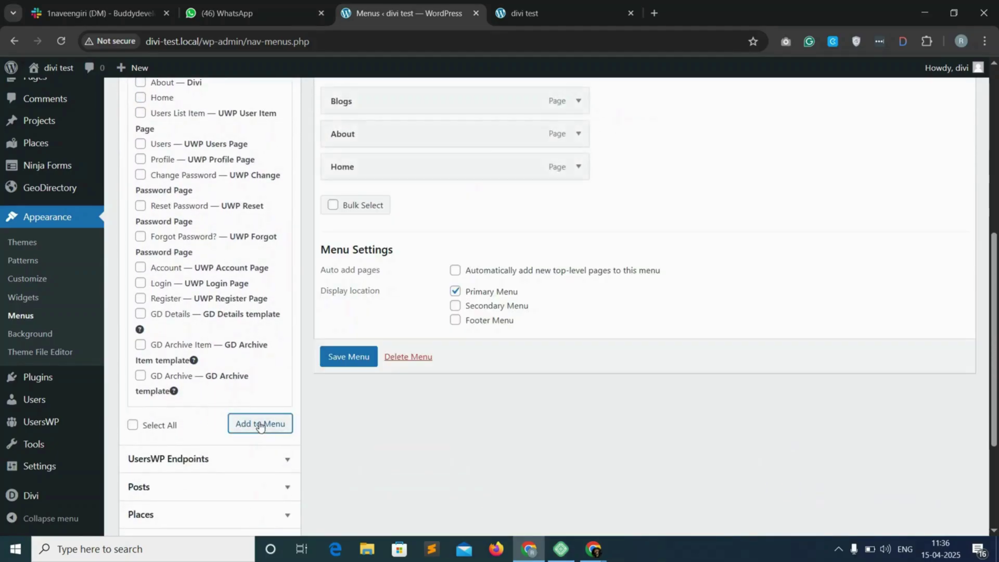
Add the UsersWP logged-in links Account, Change Password, Profile and Log out to the menu.
scroll(258, 424, "down", 2)
scroll(251, 416, "down", 2)
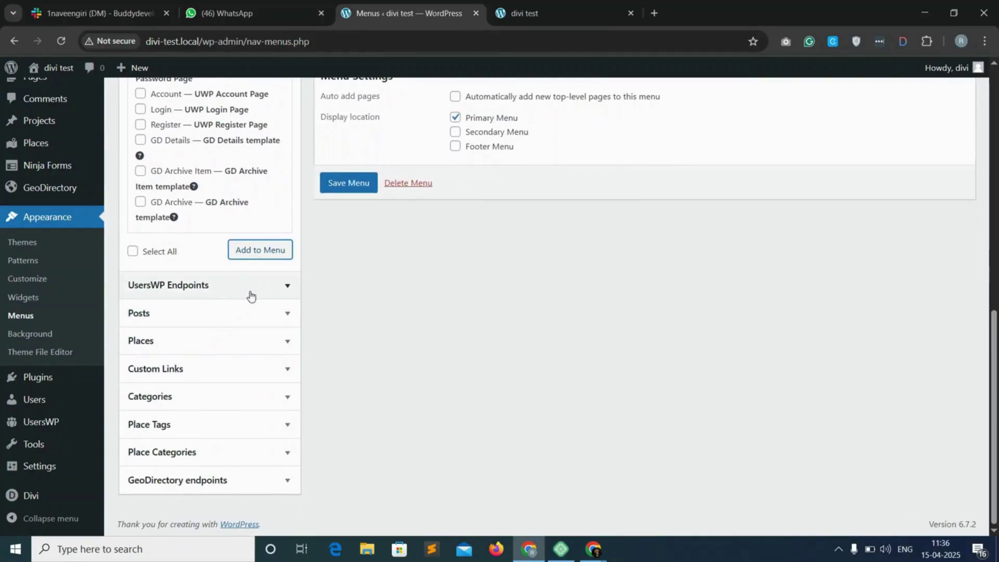
left_click(275, 290)
scroll(217, 250, "up", 3)
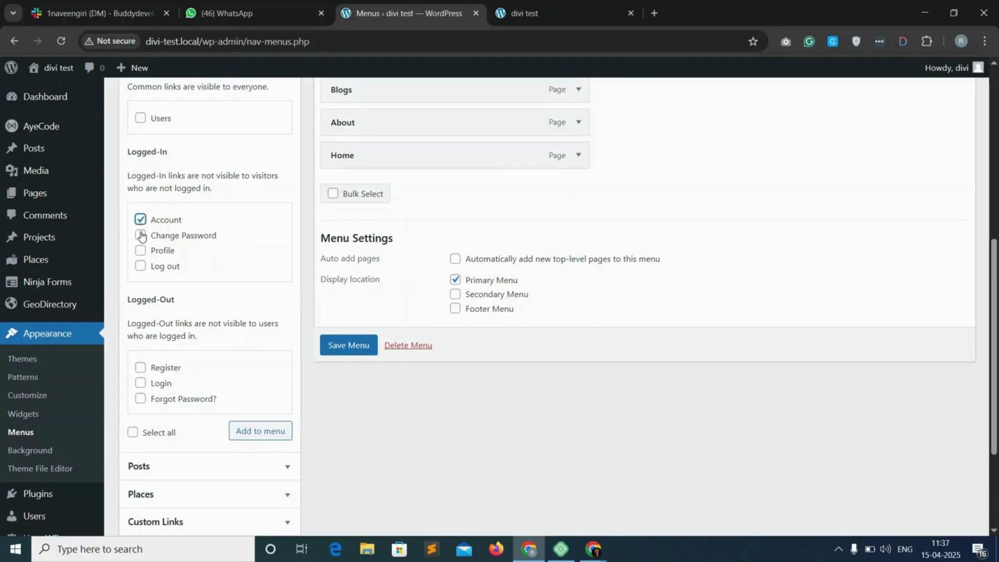
left_click(141, 234)
left_click(141, 251)
left_click(141, 266)
left_click(261, 432)
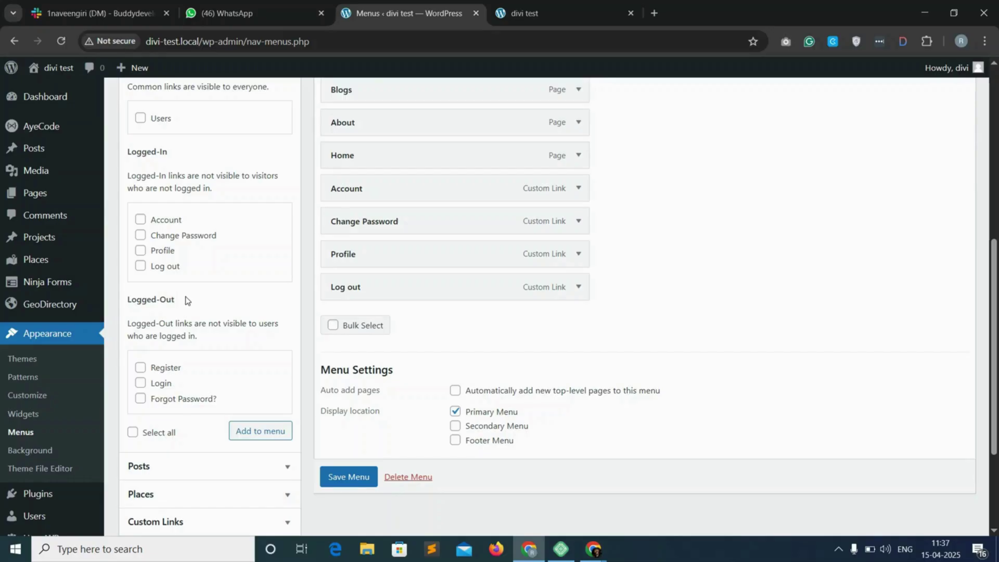
Add the UsersWP logged-out links Register, Login and Forgot Password? to the menu.
left_click(140, 368)
left_click(140, 384)
left_click(141, 399)
left_click(257, 437)
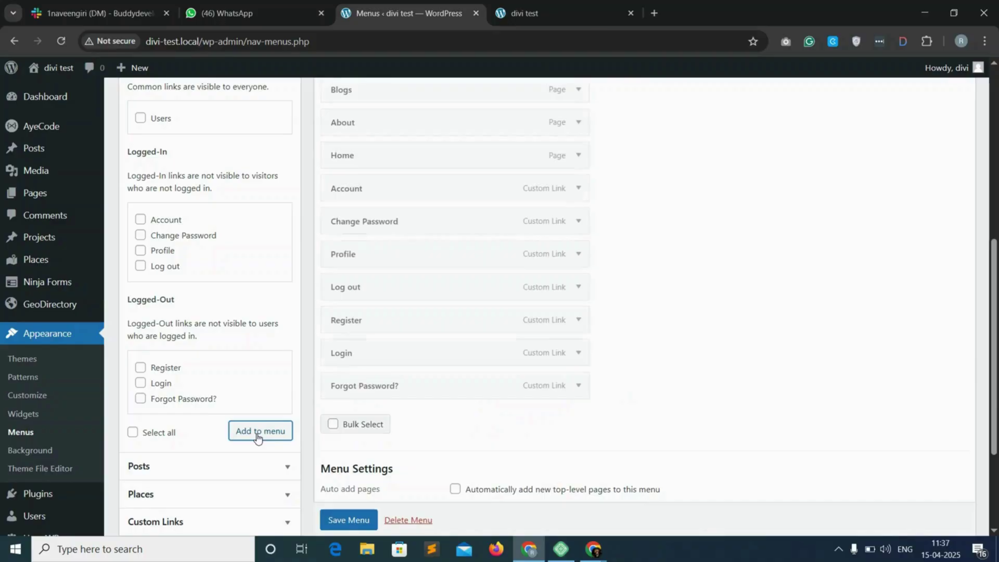
Add the GeoDirectory endpoints Places (CPT archive) and Add Place (CPT add listing) to the menu.
scroll(257, 437, "down", 3)
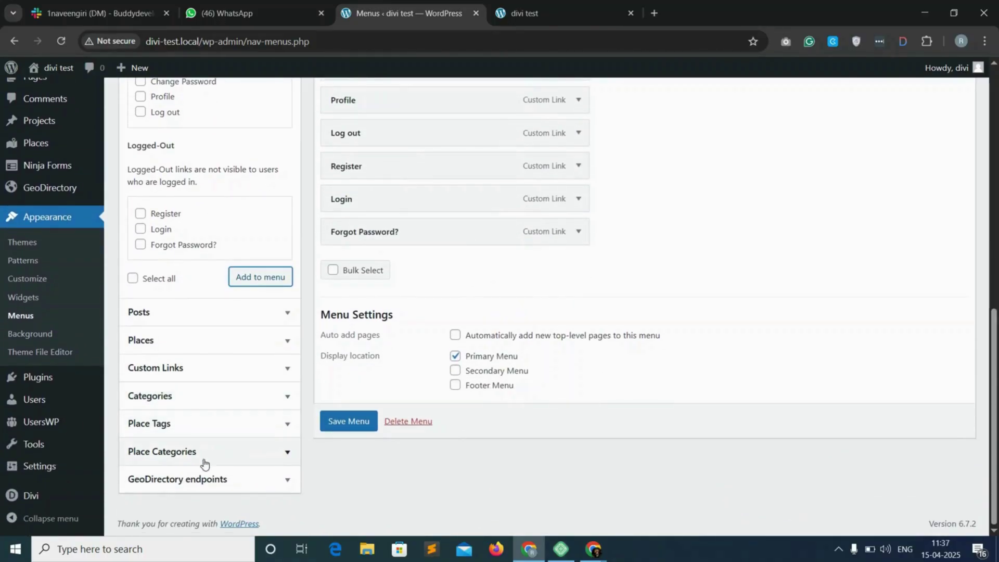
left_click(240, 480)
scroll(245, 486, "down", 5)
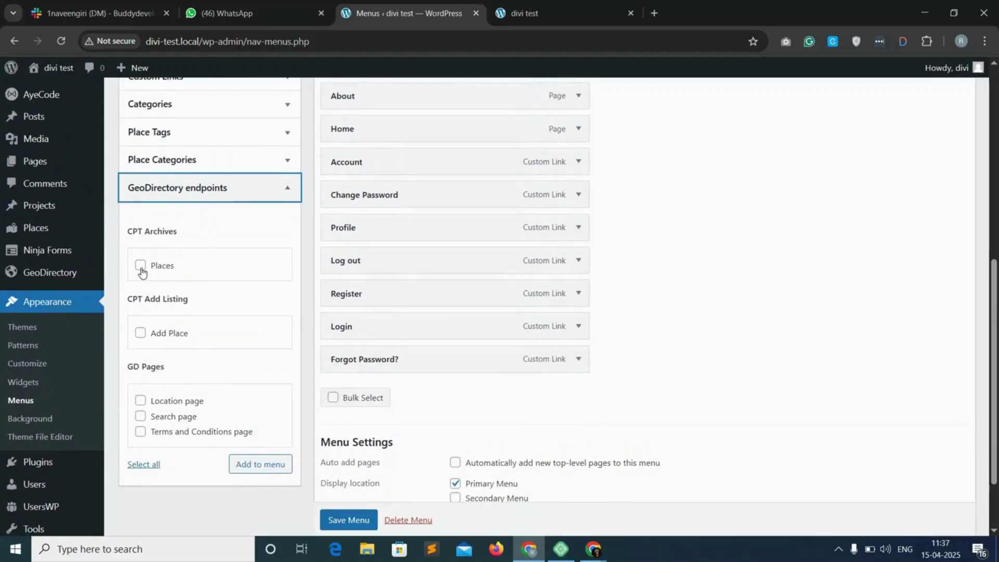
left_click(141, 266)
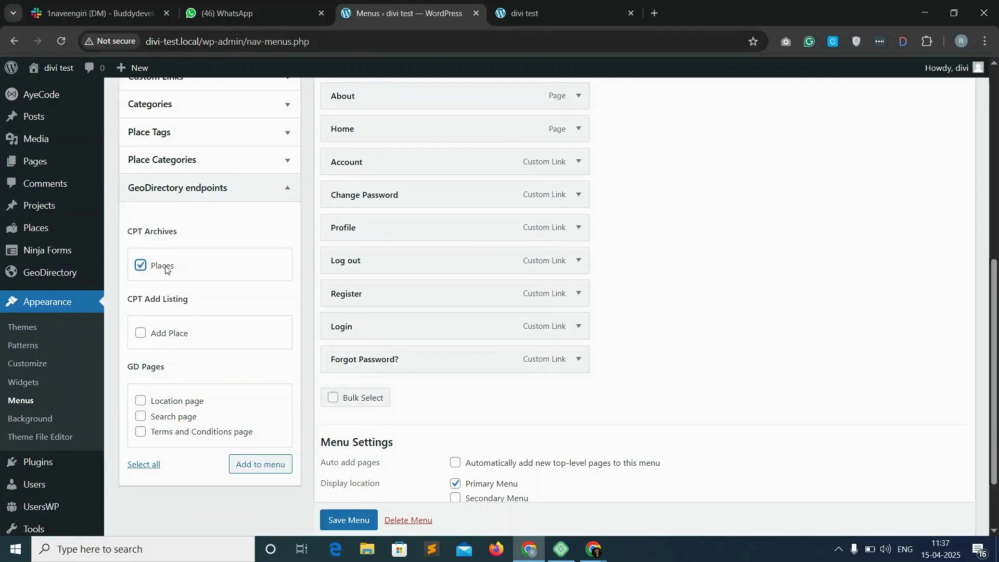
left_click(142, 335)
left_click(266, 471)
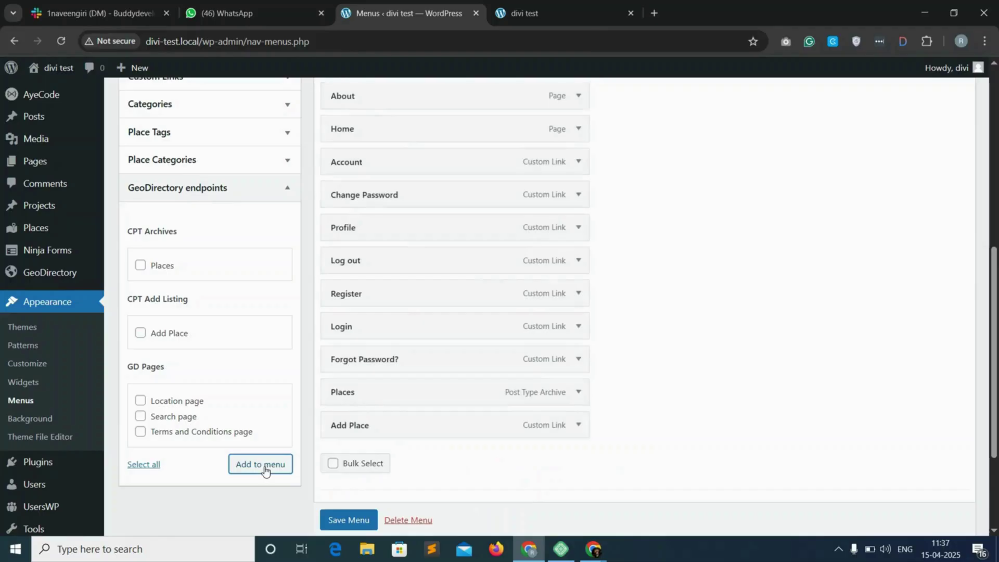
Change the Account menu item's navigation label to My Account and collapse its settings.
scroll(393, 235, "up", 2)
scroll(395, 238, "up", 2)
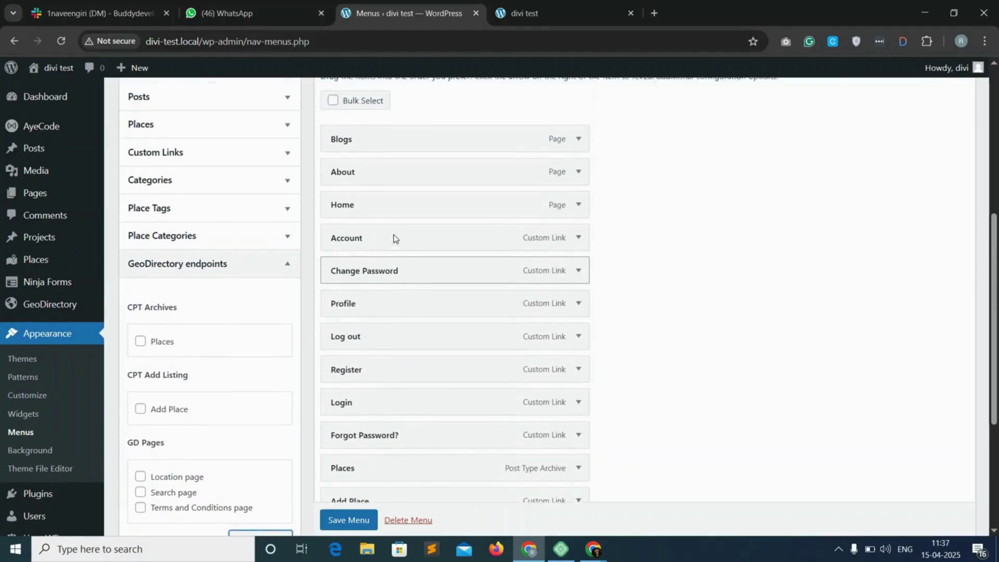
scroll(399, 245, "down", 2)
scroll(404, 330, "down", 1)
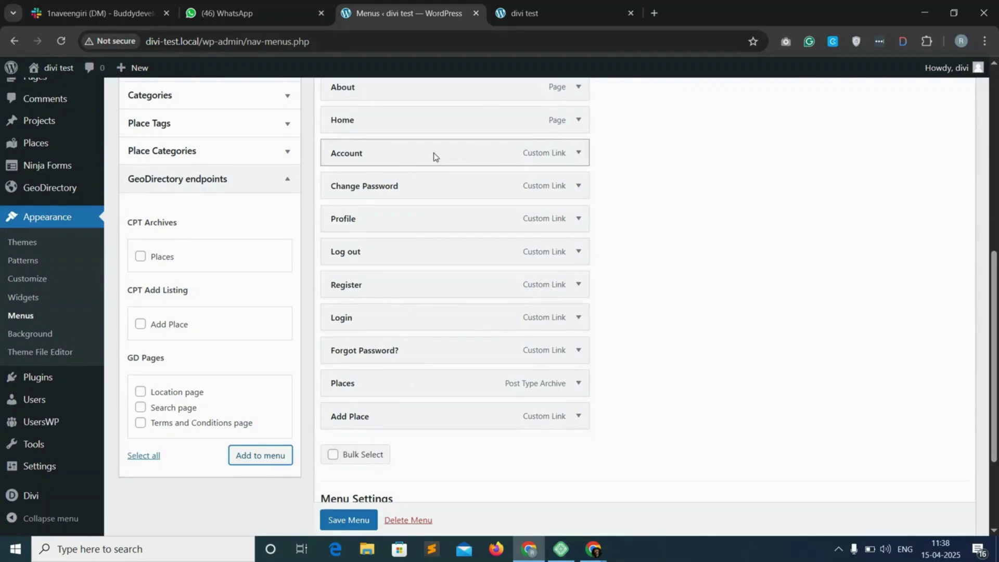
left_click(578, 153)
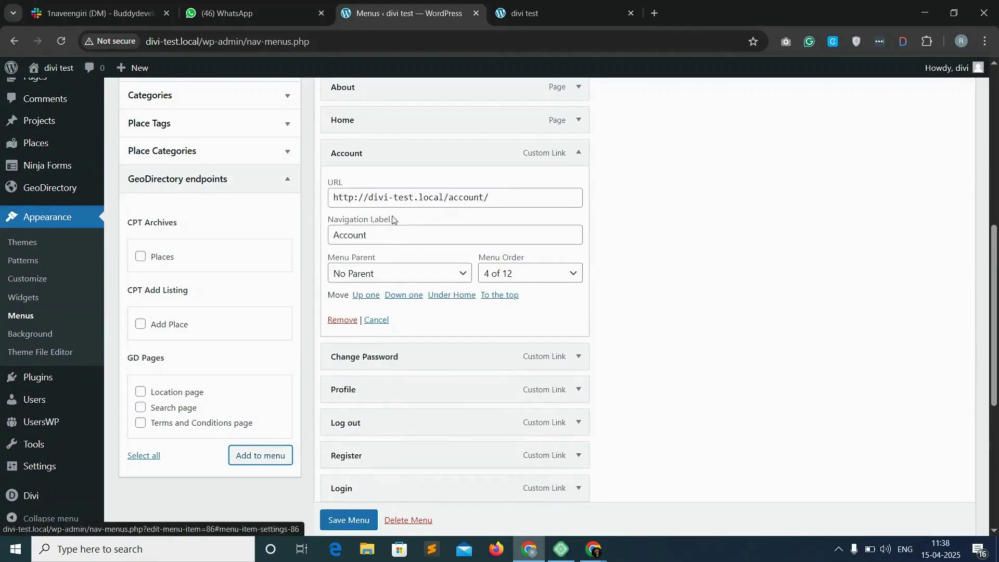
left_click(335, 235)
type("My")
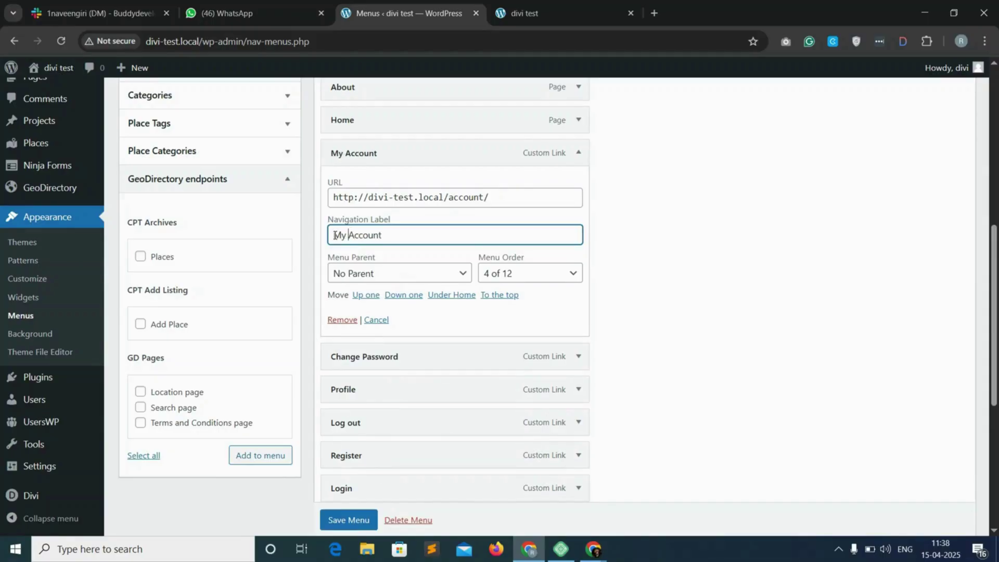
left_click(579, 152)
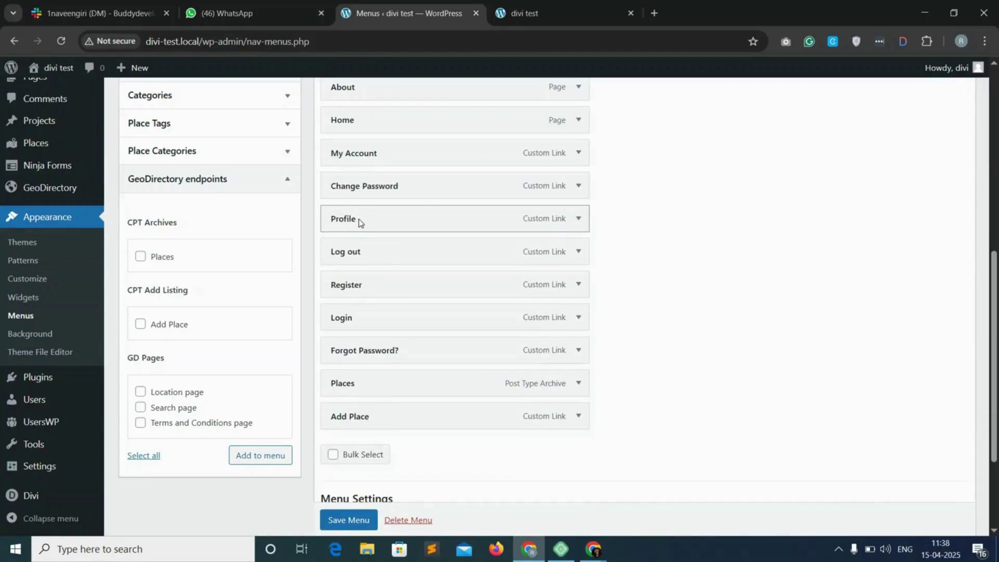
Nest Profile, Change Password and Log out as sub items of My Account, and Forgot Password? and Register under Login.
left_click_drag(359, 219, 384, 185)
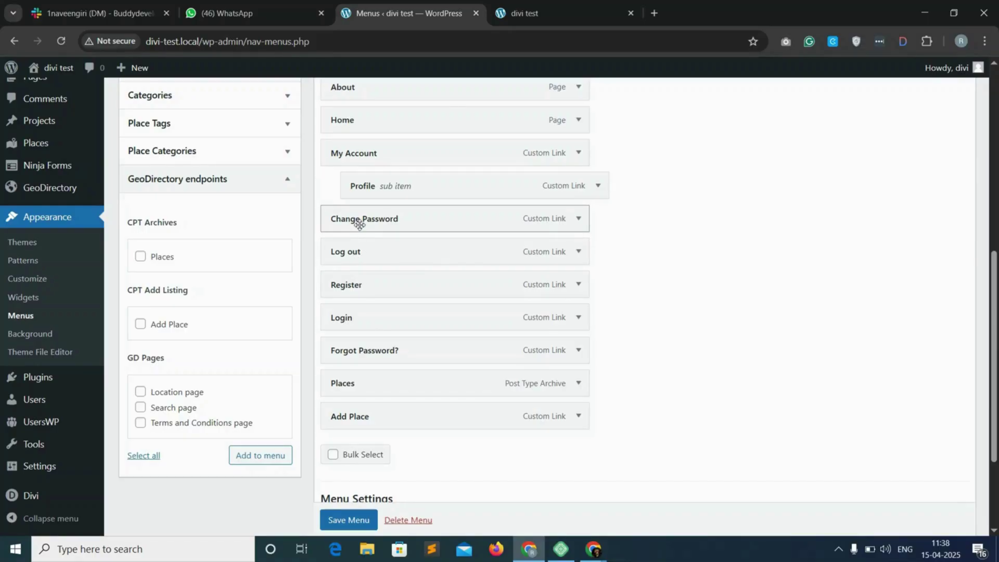
left_click_drag(360, 224, 375, 252)
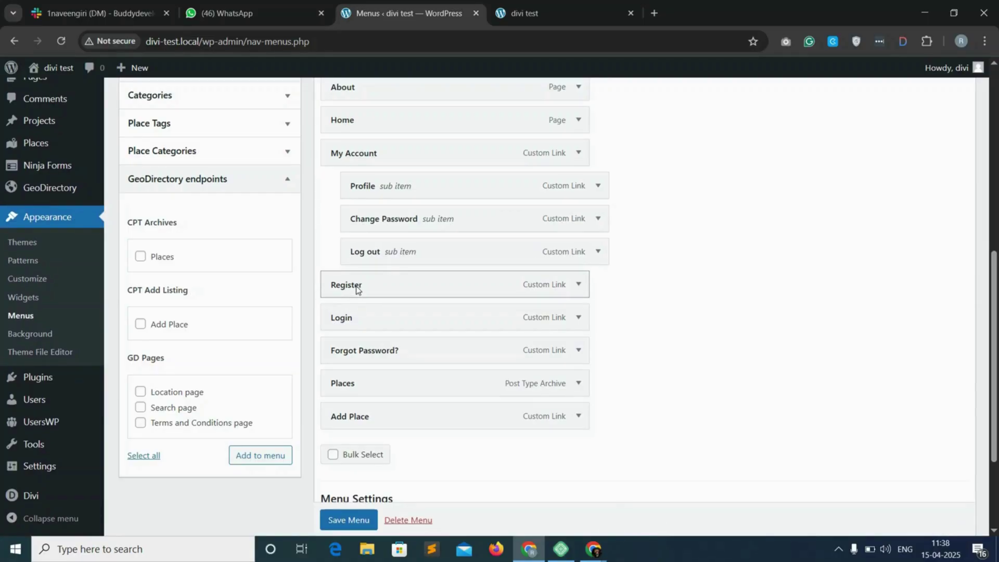
left_click_drag(357, 290, 381, 315)
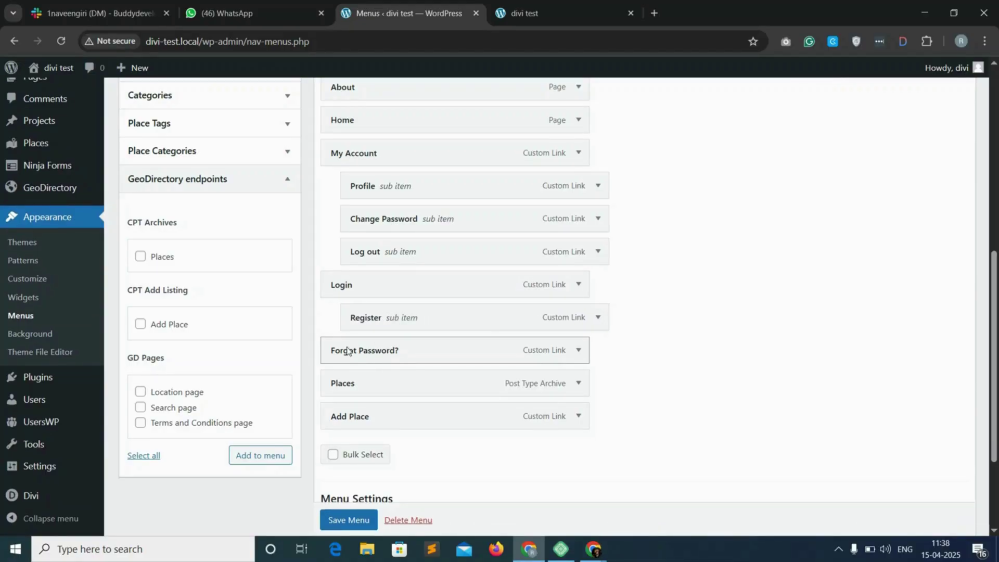
left_click_drag(348, 351, 367, 318)
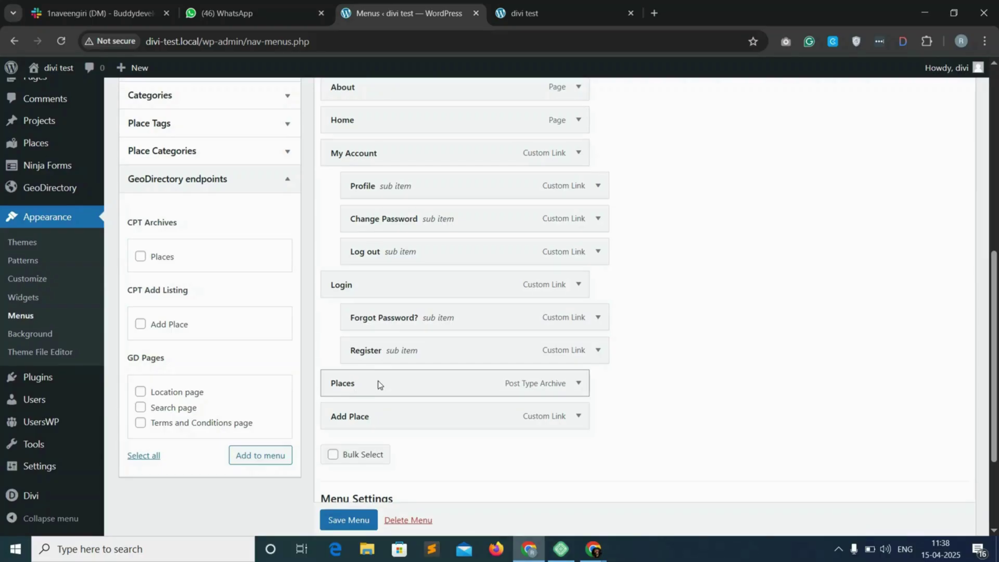
Reorder the top-level menu items to Home, About, Blogs, Add Place and Places, ahead of My Account.
left_click_drag(378, 384, 377, 219)
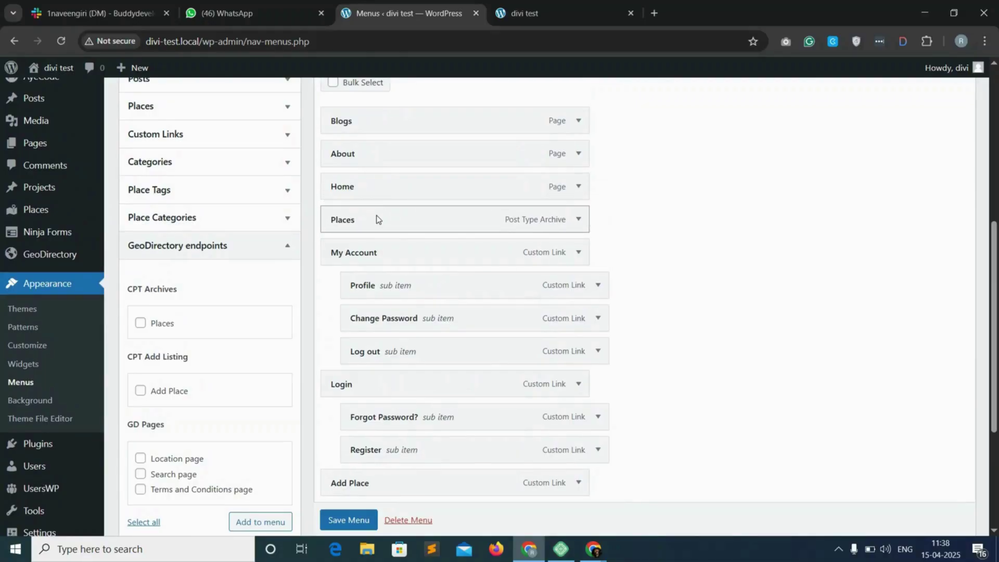
scroll(368, 379, "down", 2)
left_click_drag(385, 398, 380, 135)
scroll(374, 157, "up", 2)
left_click_drag(386, 209, 388, 145)
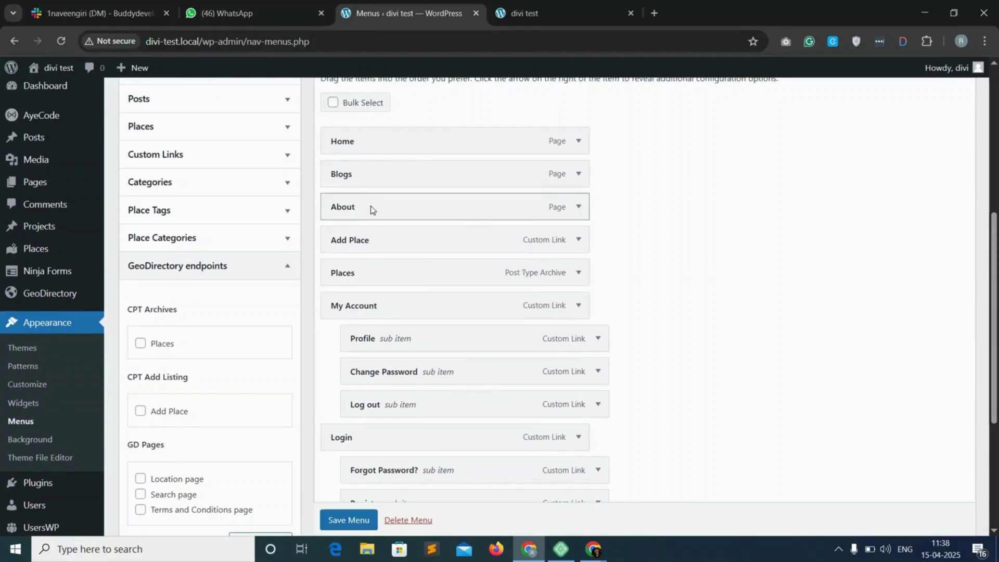
left_click_drag(372, 209, 371, 172)
Review the arranged menu structure and save Main Menu.
scroll(364, 234, "down", 3)
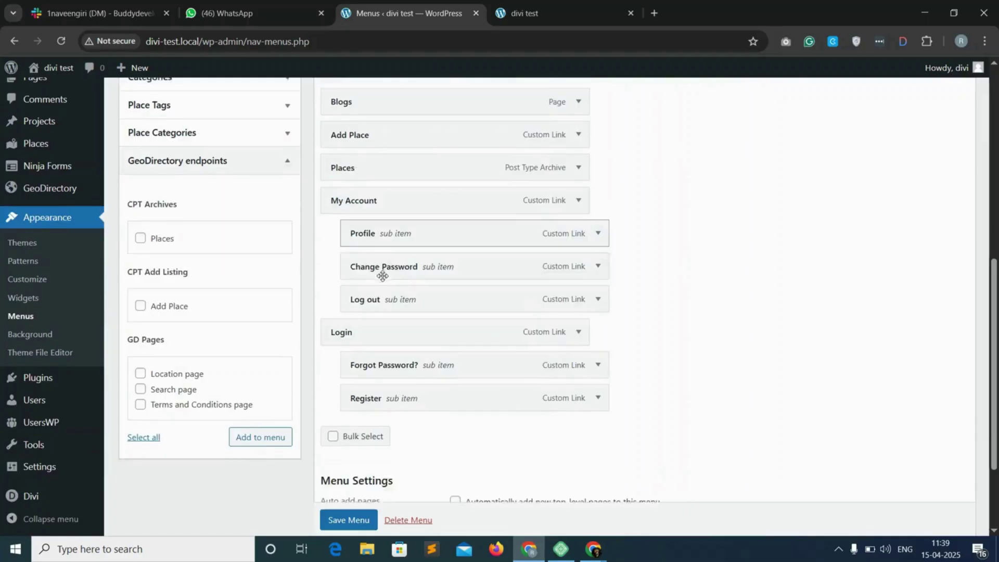
scroll(354, 260, "up", 1)
scroll(374, 234, "up", 3)
scroll(379, 229, "down", 5)
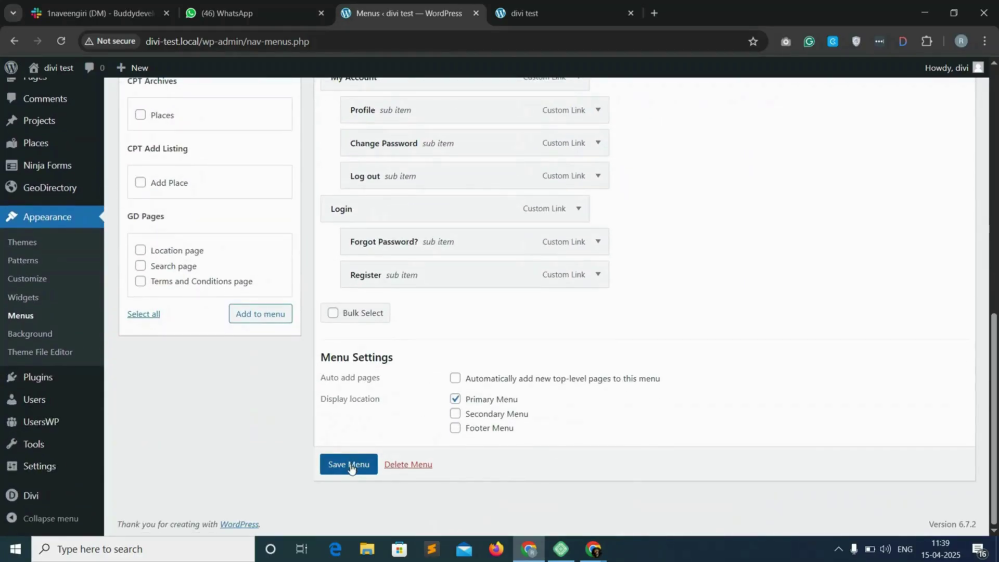
left_click(349, 465)
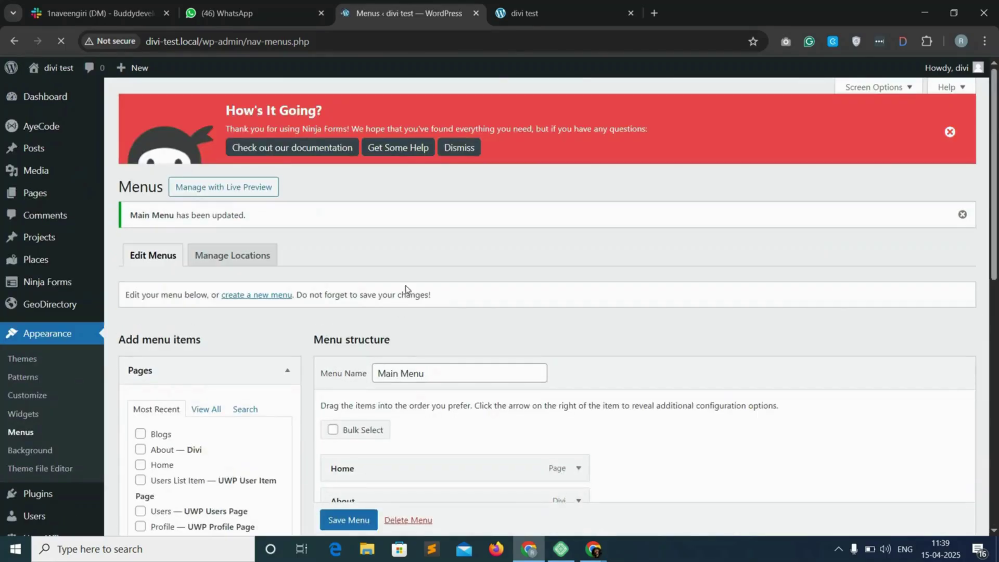
Reload the divi test site's front page and check the header navigation, including the My Account submenu.
left_click(541, 15)
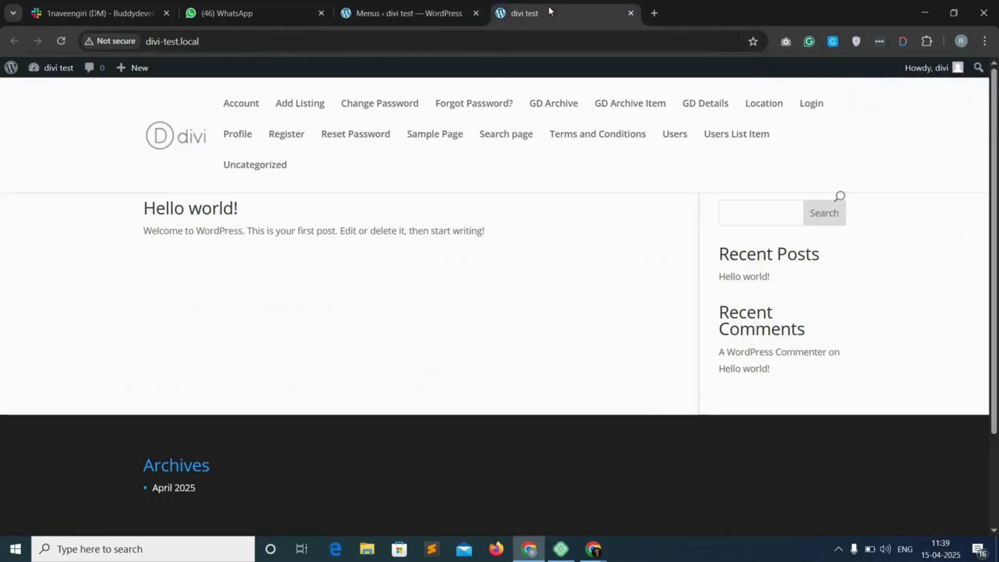
left_click(61, 41)
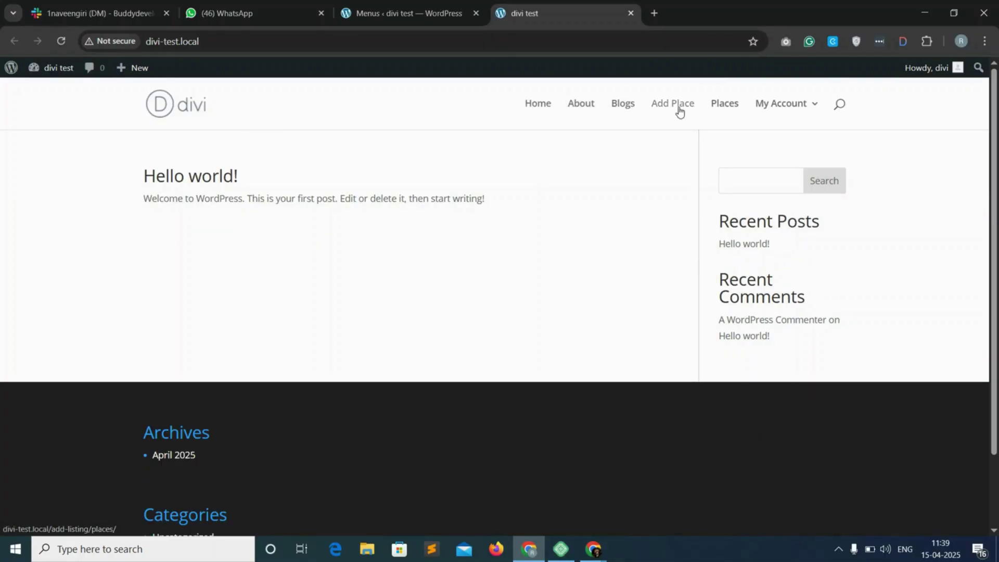
mouse_move(782, 107)
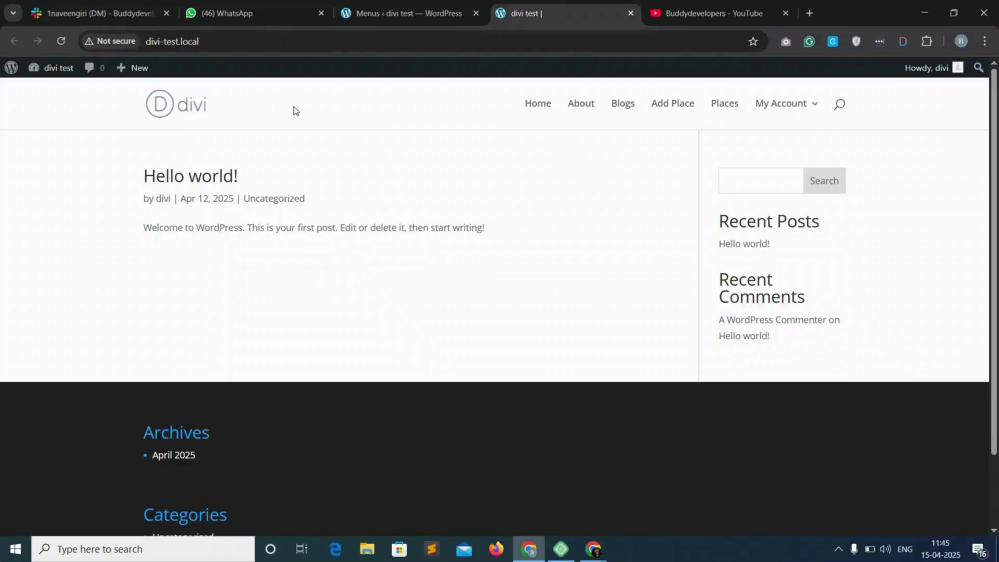
View the Buddydevelopers YouTube channel's Canva logo tutorial listing, then return to the divi test site.
left_click(694, 13)
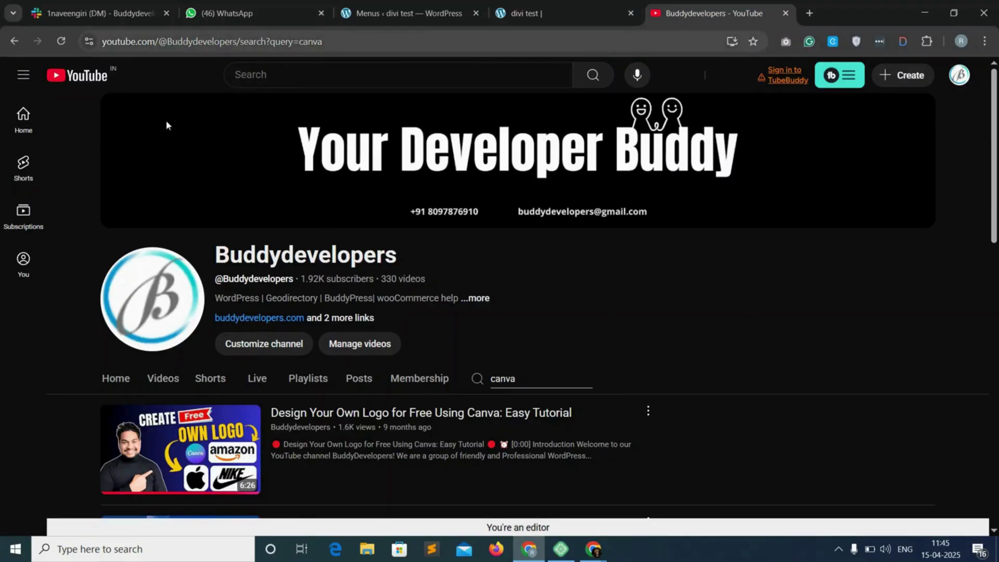
left_click_drag(218, 244, 420, 251)
left_click(421, 251)
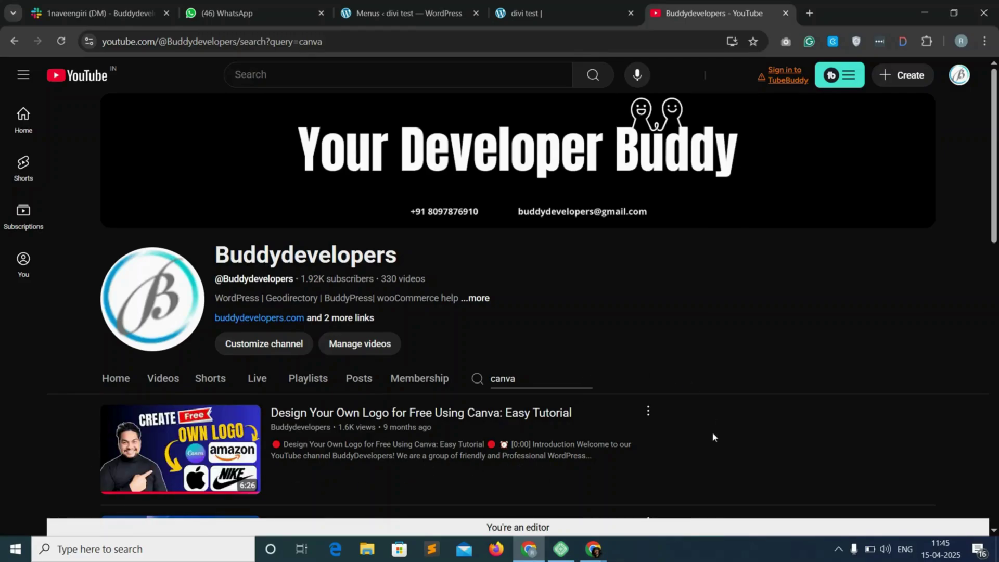
left_click(545, 8)
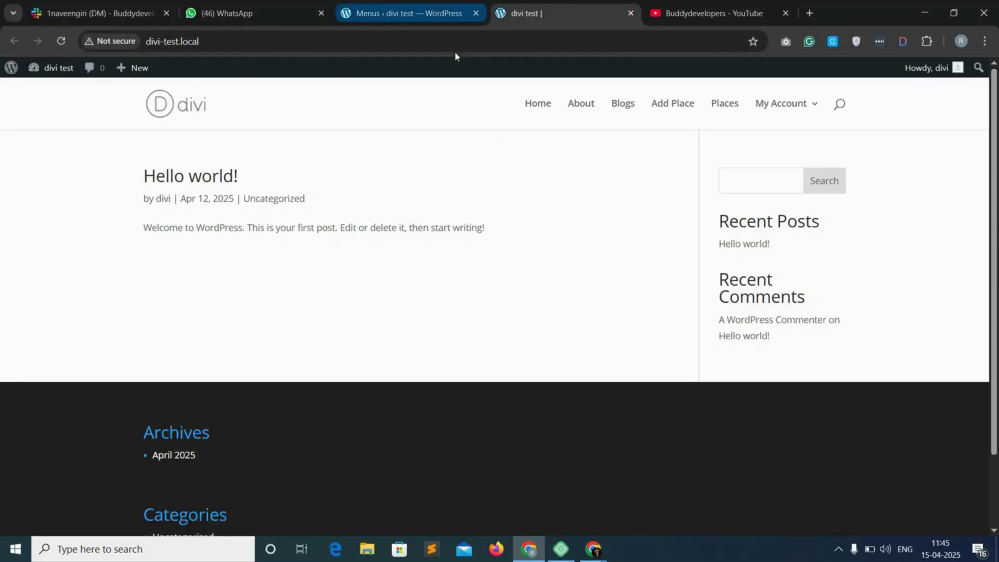
Set Divi-GeoDirectorydd.png from the media library as the Divi theme logo, save, and reload the front page to check the header.
left_click(399, 15)
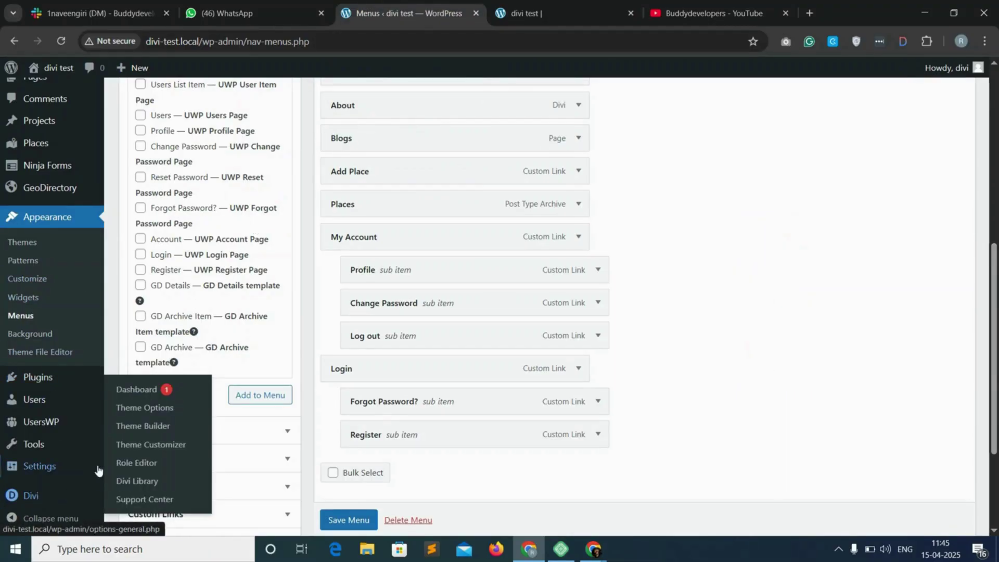
left_click(156, 413)
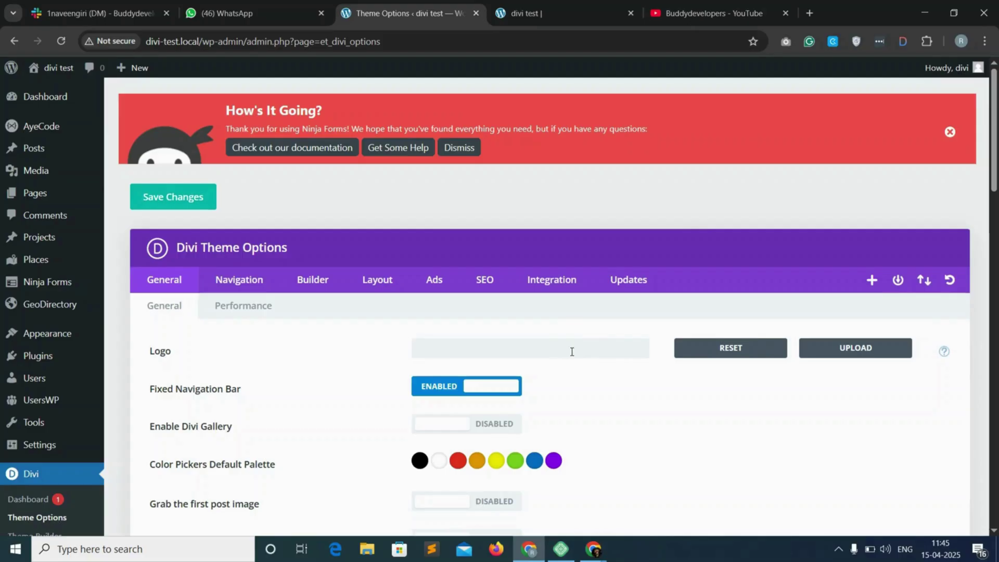
left_click(856, 352)
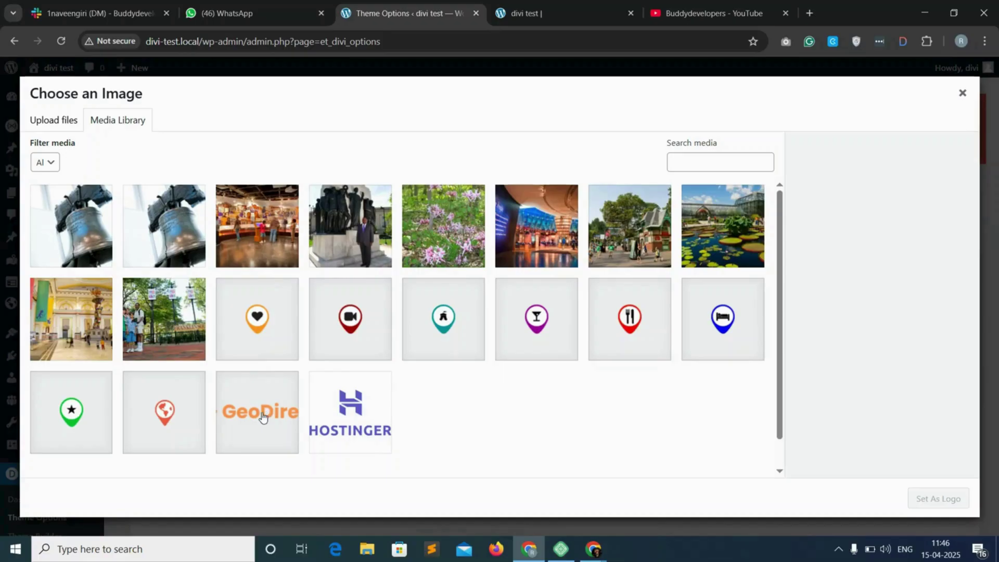
left_click(262, 414)
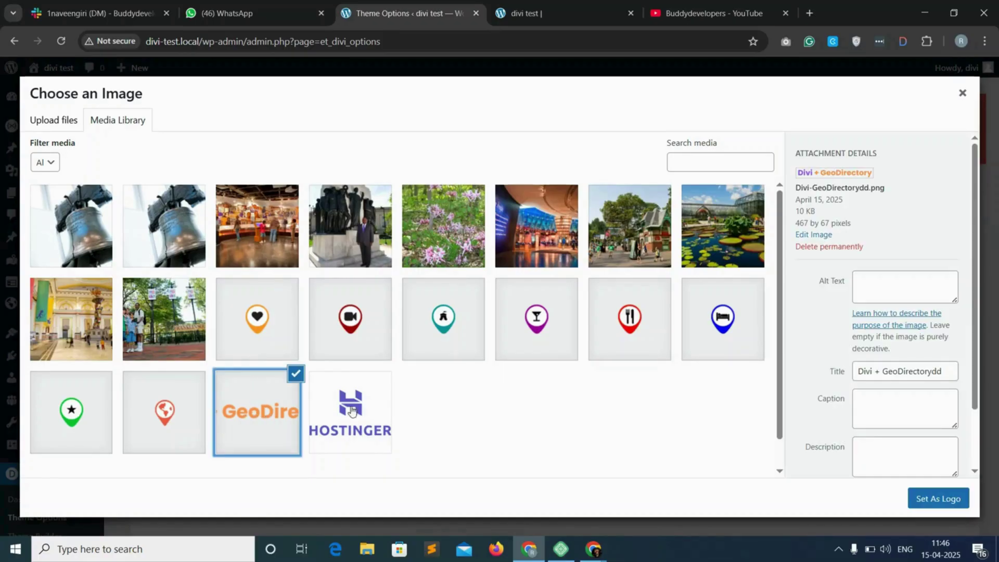
left_click(957, 506)
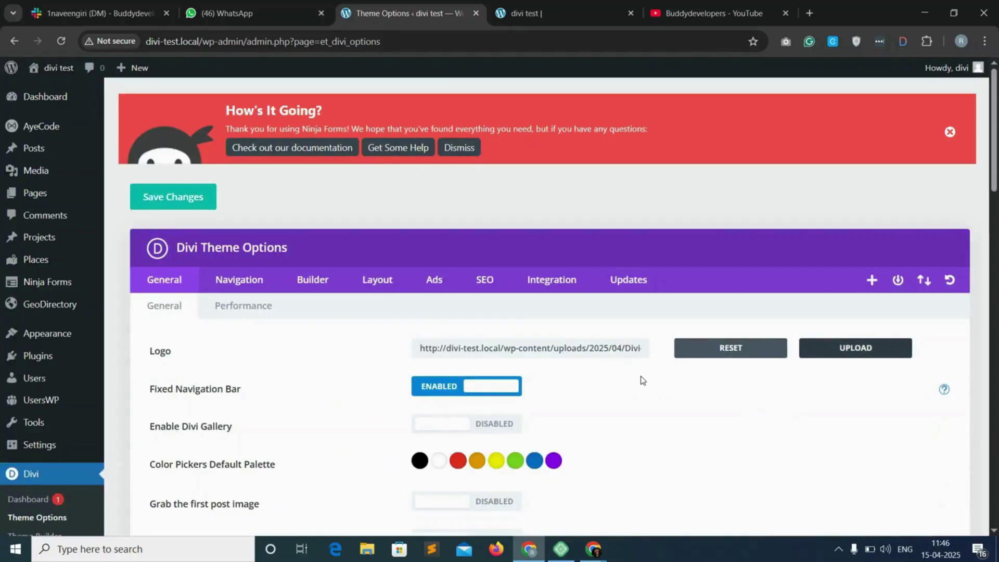
left_click(178, 198)
left_click(546, 12)
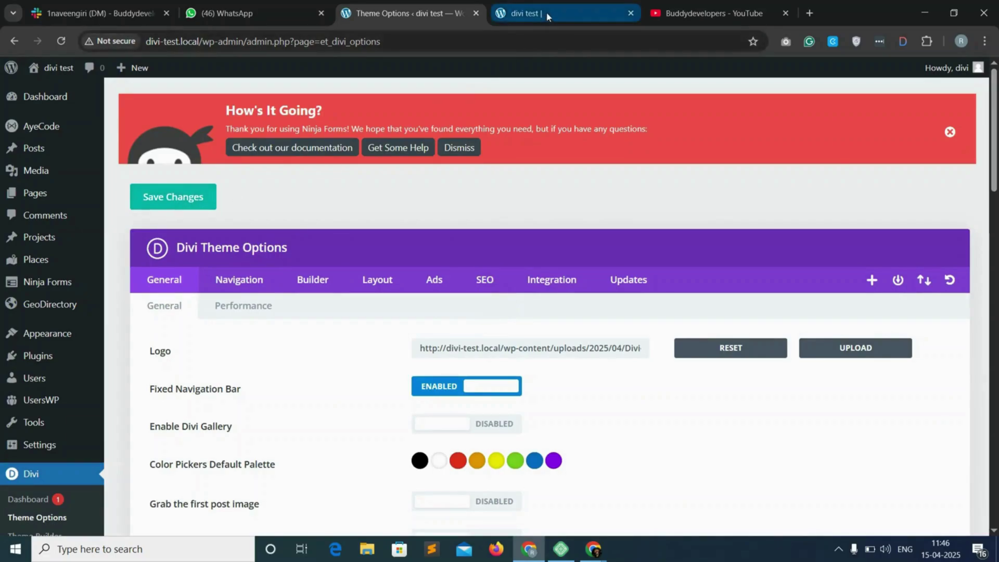
left_click(61, 41)
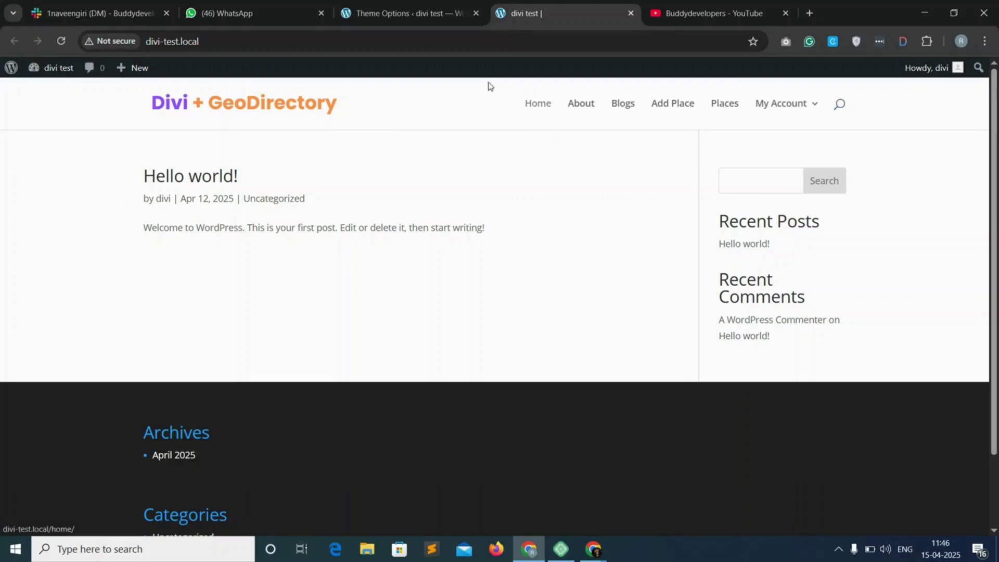
Open the theme customizer in a new tab and go to the Primary Menu Bar settings under Header & Navigation.
left_click(411, 14)
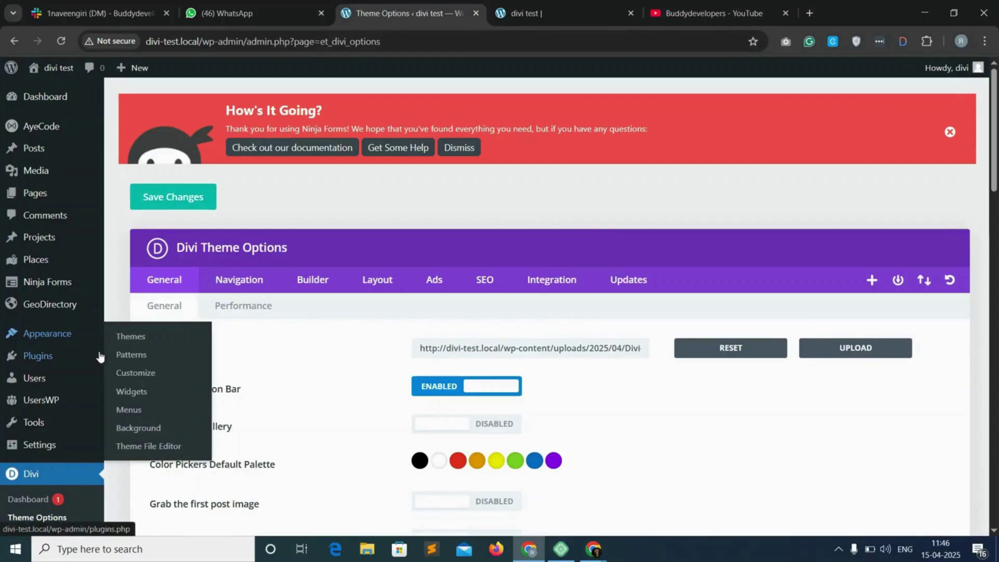
right_click(149, 373)
left_click(291, 177)
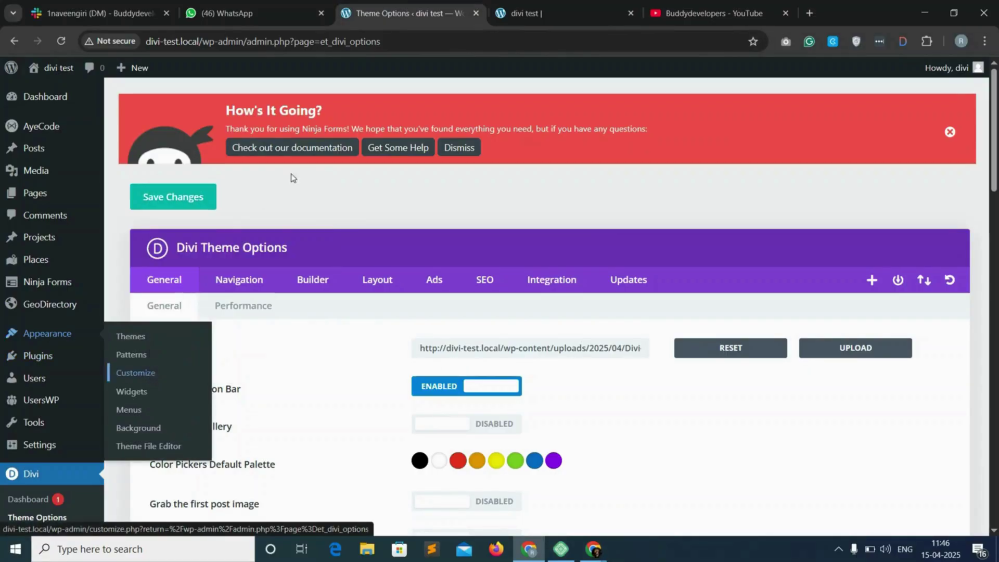
left_click(489, 11)
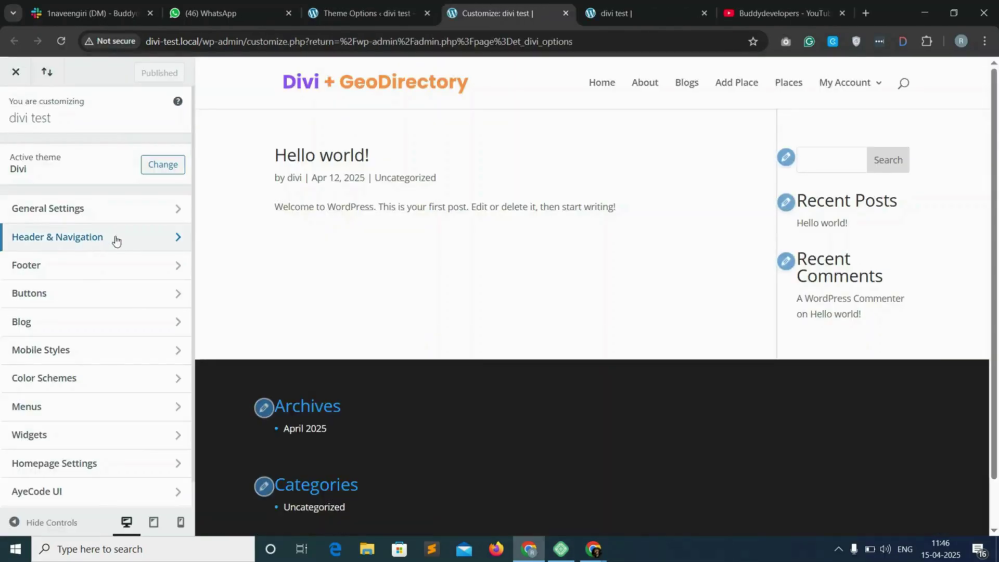
left_click(115, 241)
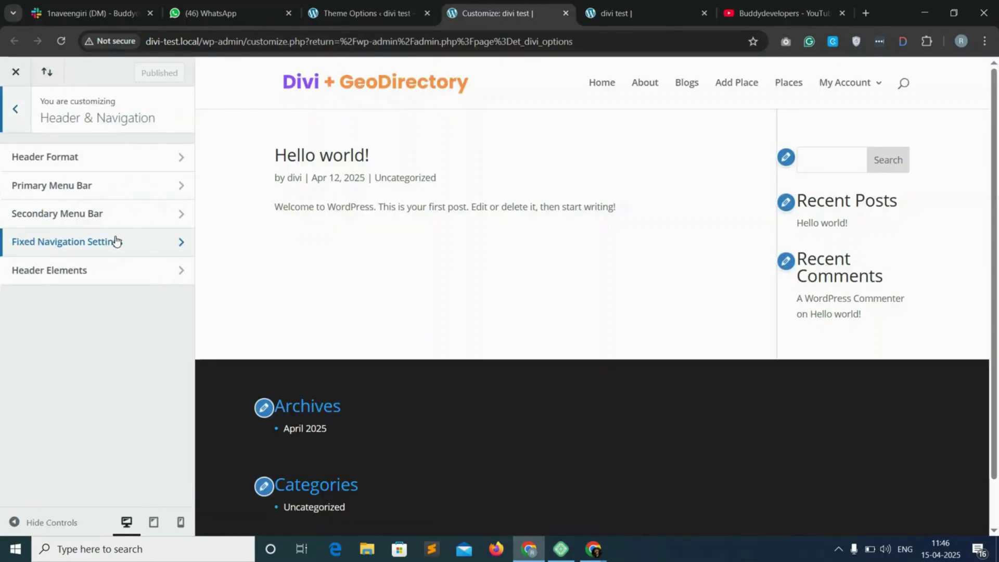
left_click(128, 192)
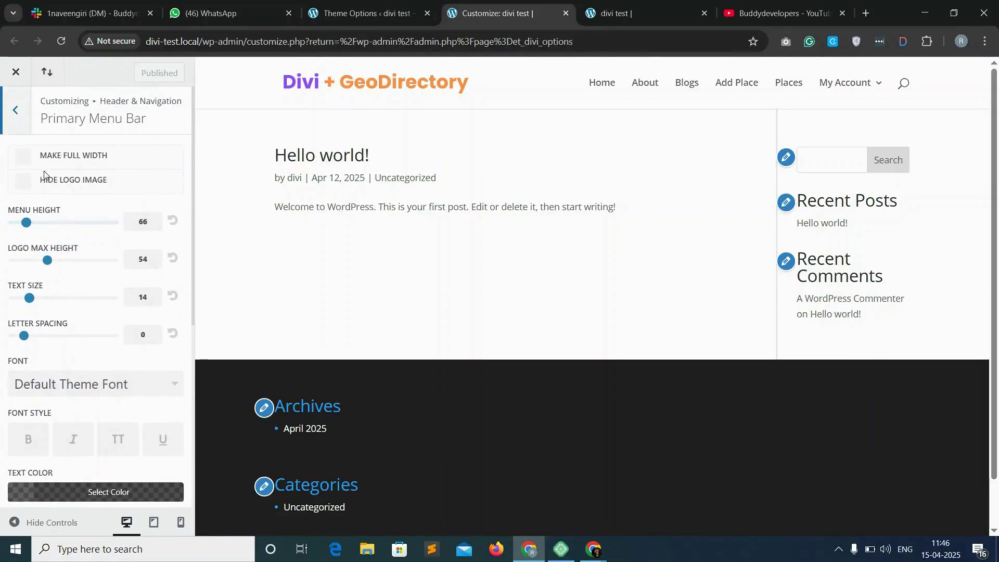
Try the Make Full Width and Hide Logo Image options for the primary menu bar, then return to Header & Navigation.
left_click(23, 163)
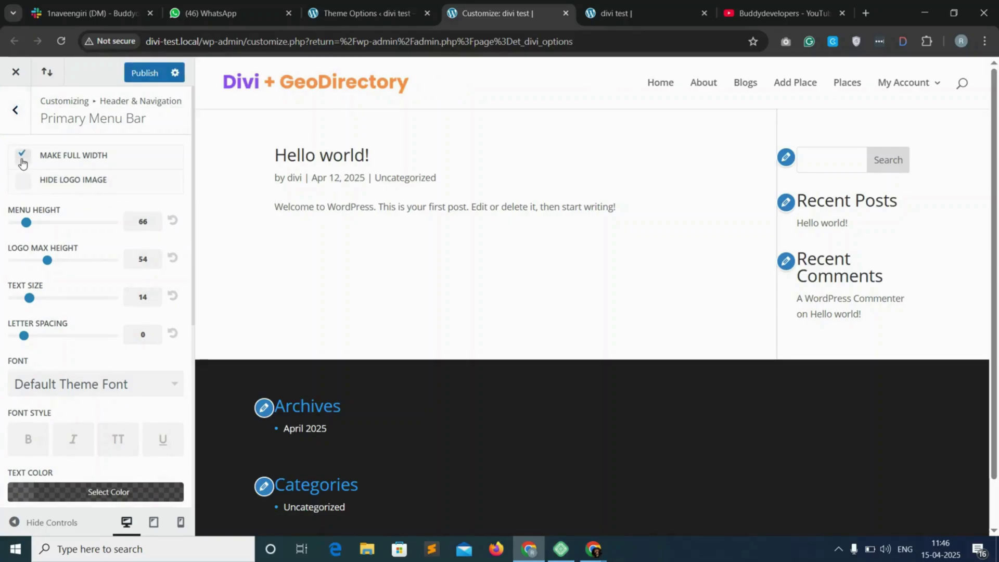
left_click(22, 162)
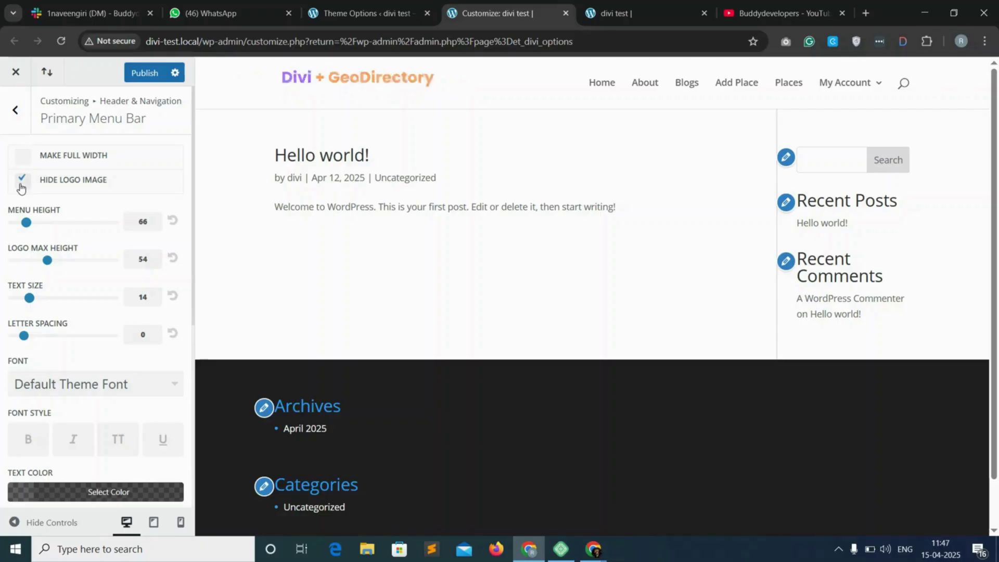
left_click(17, 112)
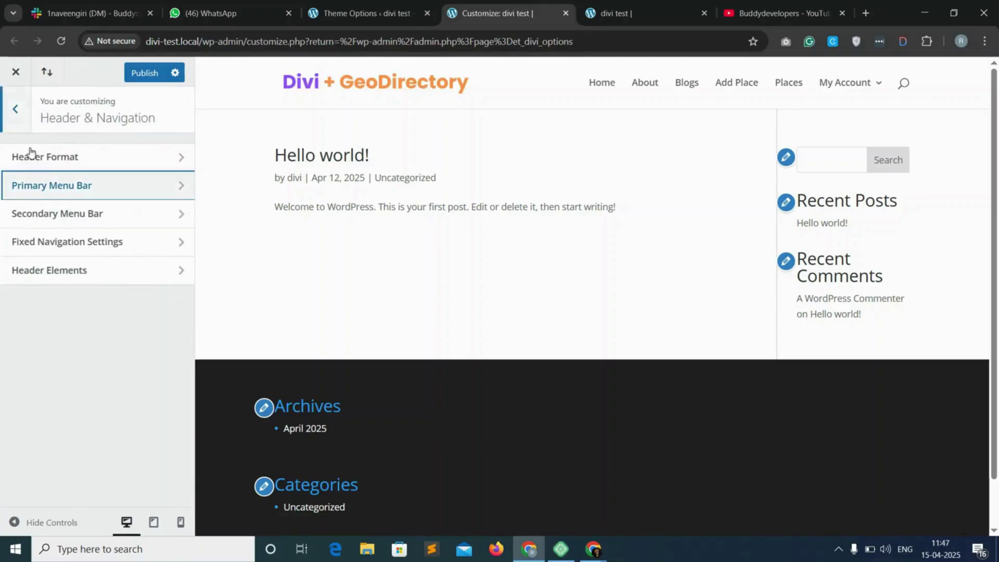
Try the Centered, Centered Inline Logo, Slide In and Fullscreen header styles in the Header Format settings.
left_click(124, 156)
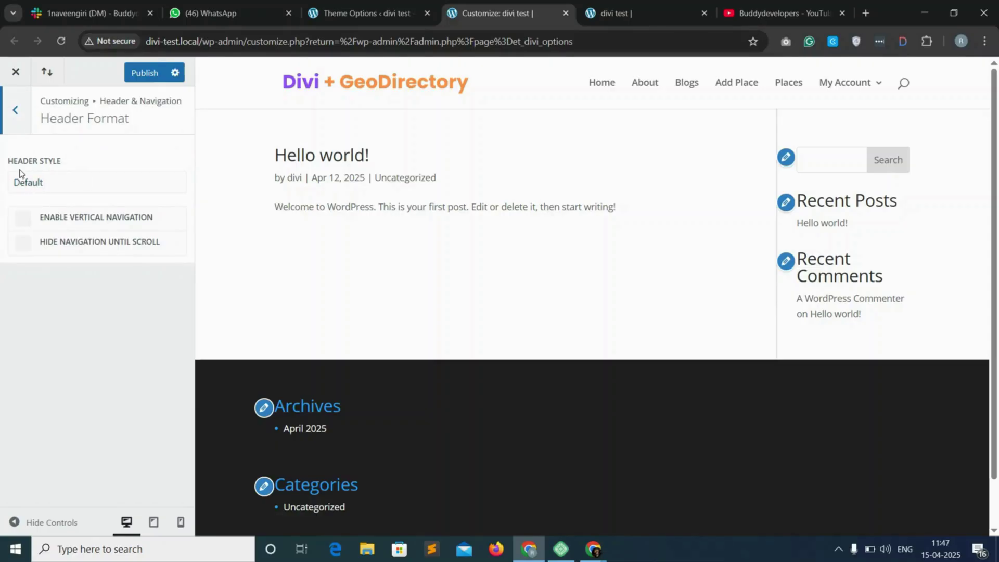
left_click(79, 184)
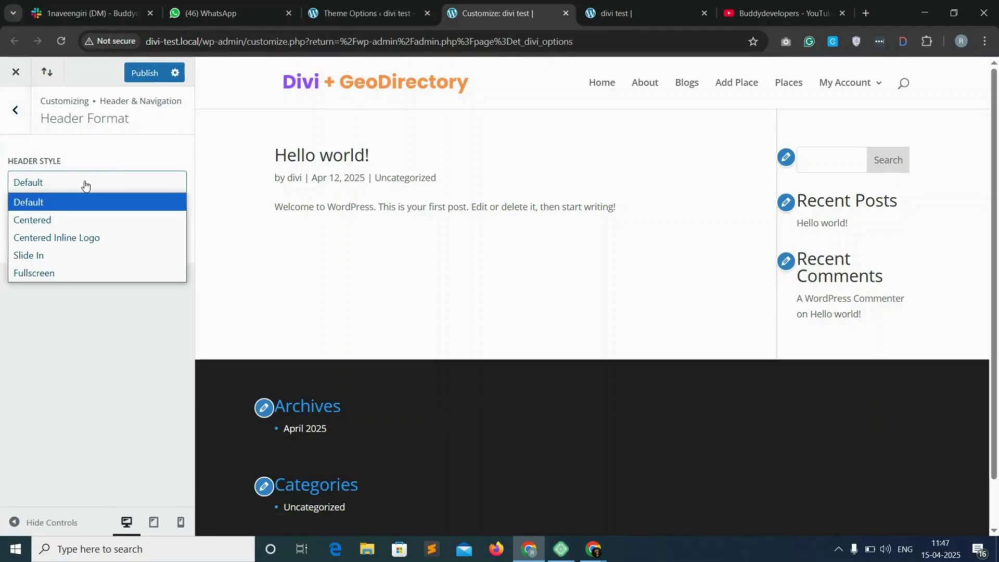
left_click(42, 219)
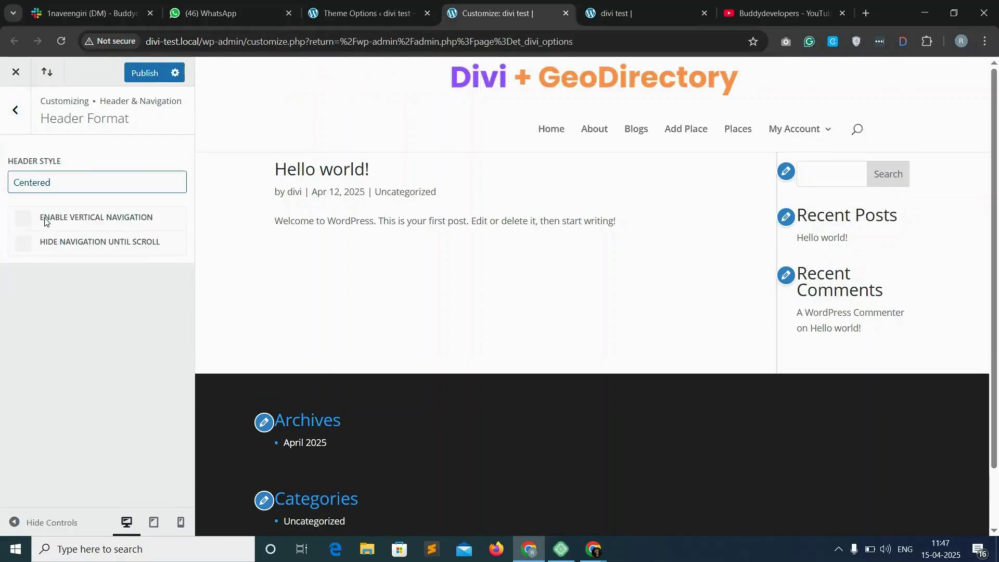
left_click(62, 189)
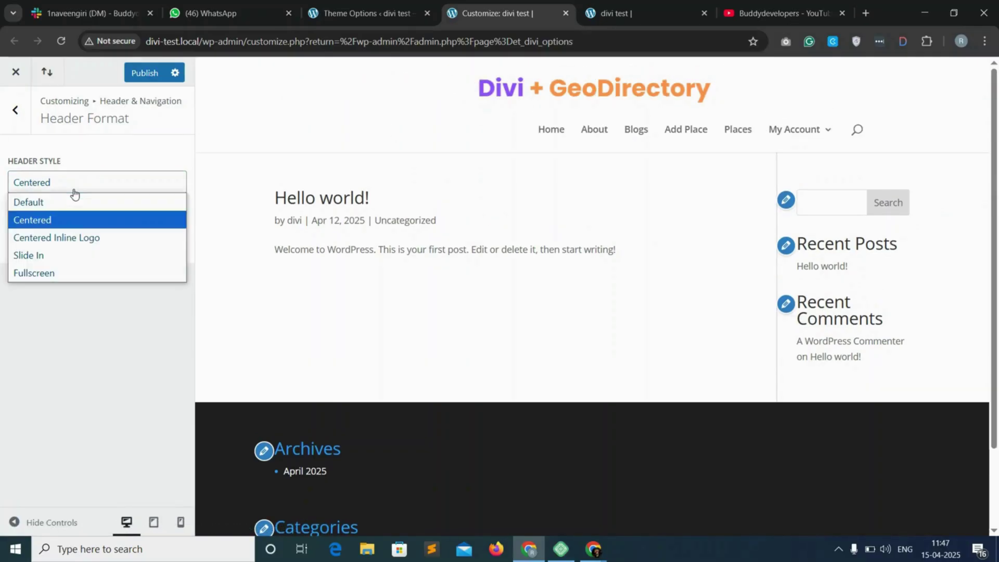
left_click(72, 239)
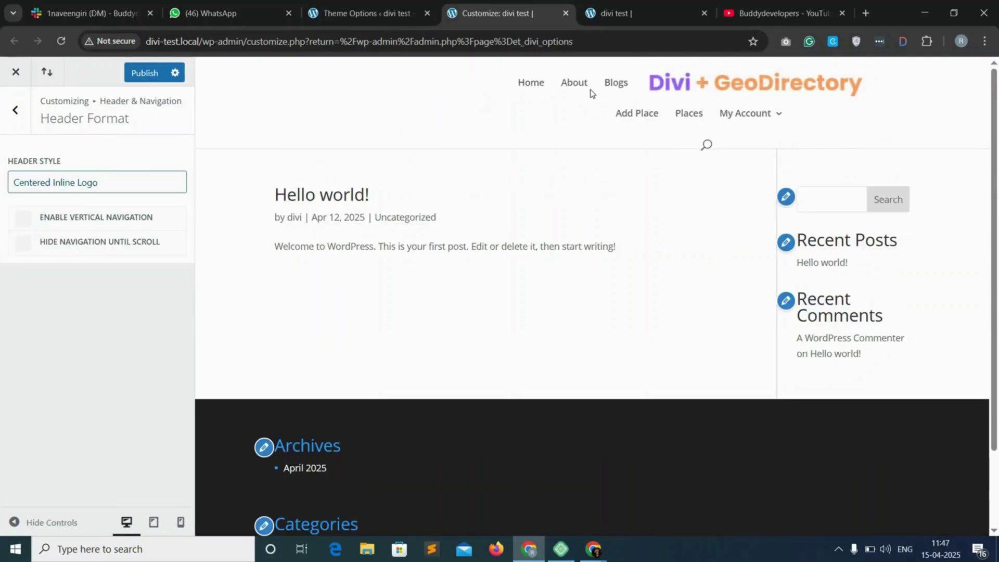
left_click(92, 186)
left_click(57, 253)
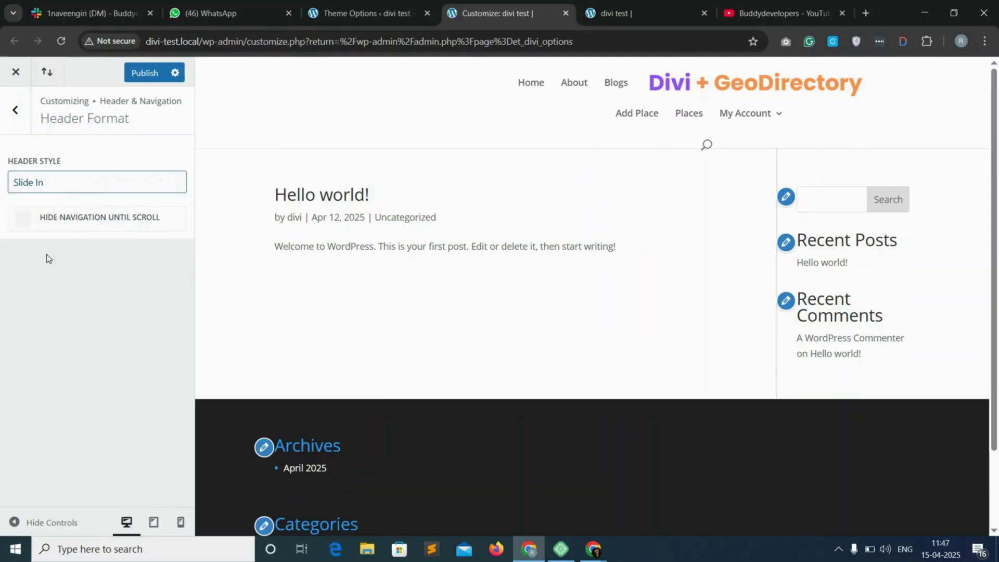
left_click(89, 186)
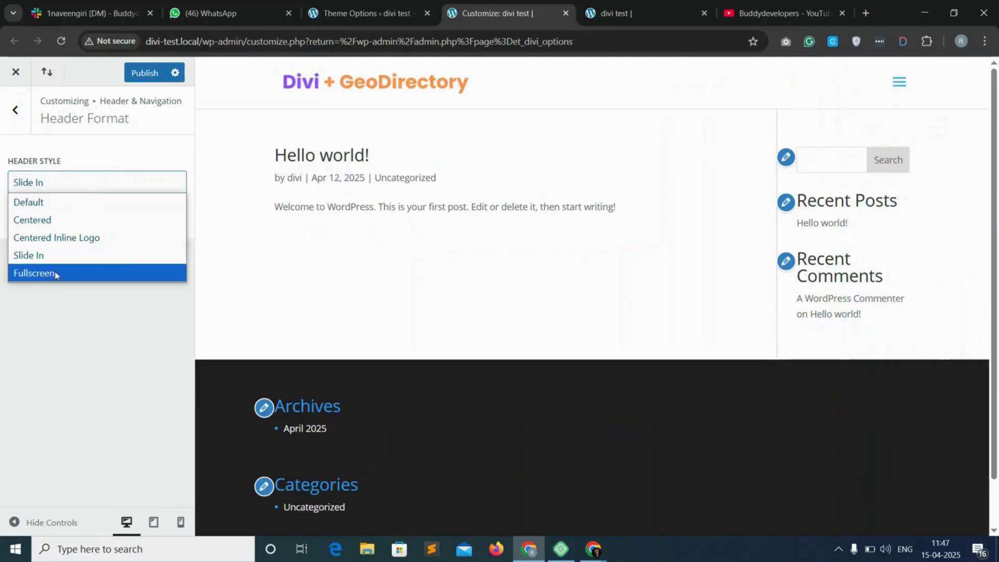
left_click(53, 273)
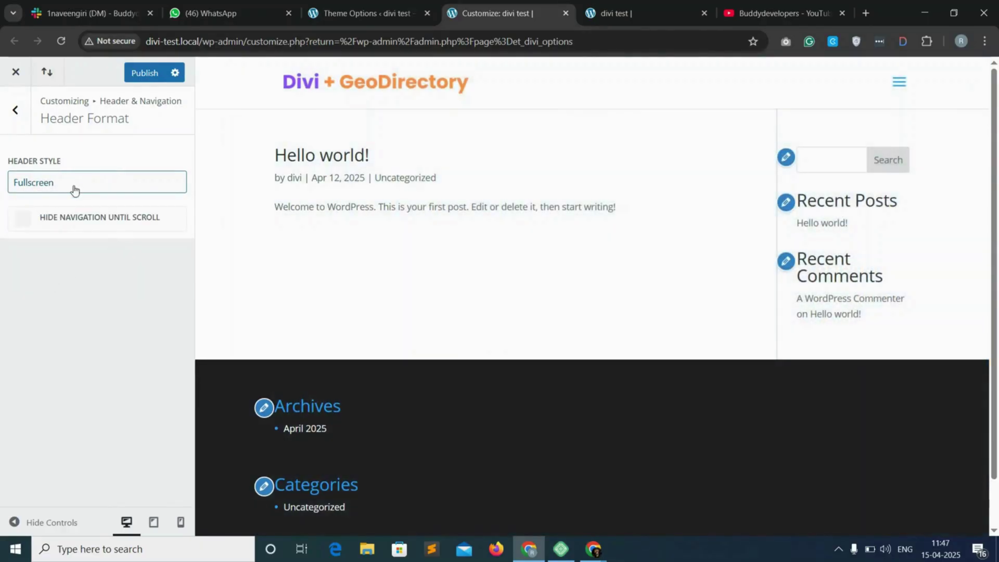
Return the header style to Default and try the Enable Vertical Navigation option.
left_click(89, 186)
left_click(57, 186)
key("Home")
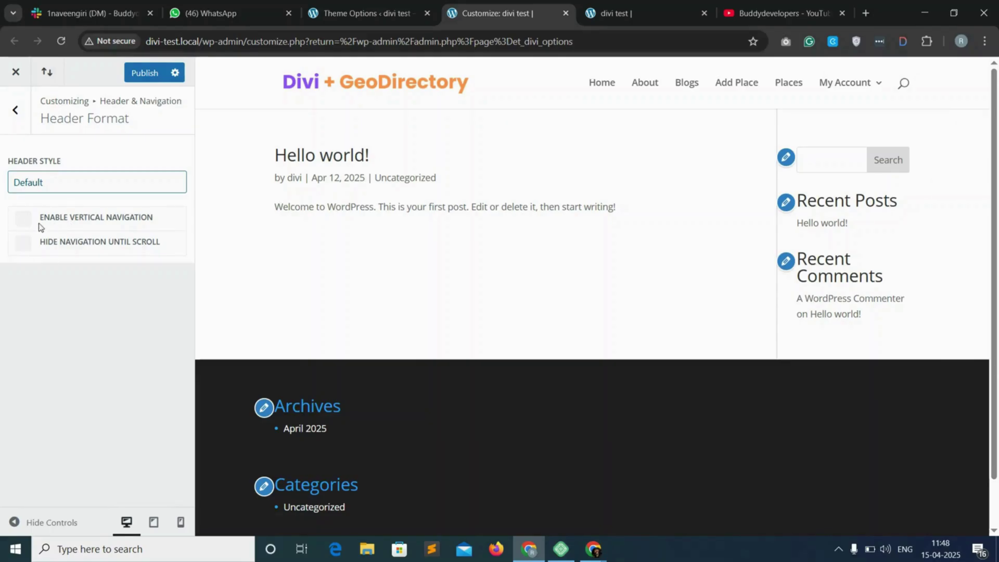
left_click(19, 221)
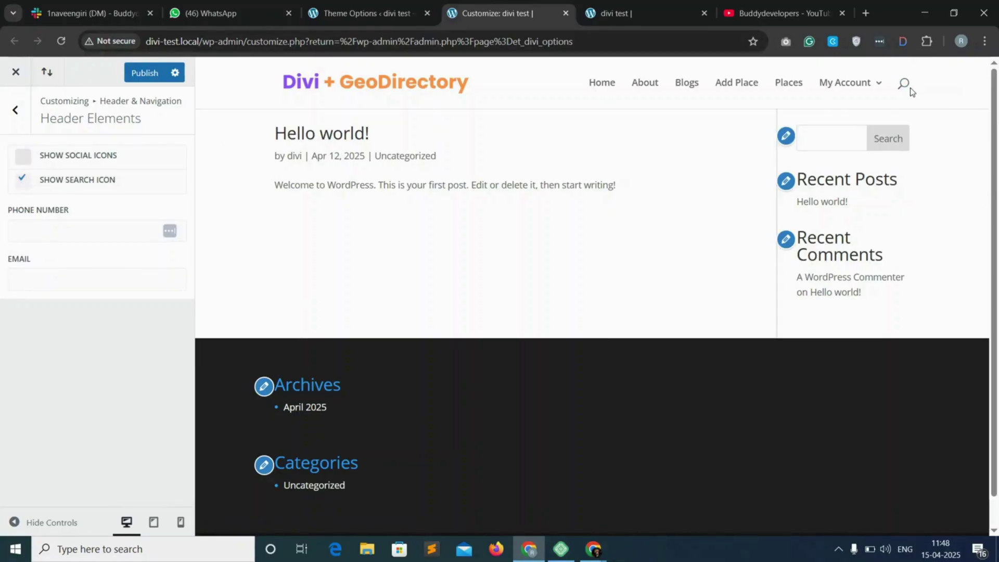
Turn off the search icon in Header Elements, publish the change, and reload the front page to check the header.
left_click(23, 180)
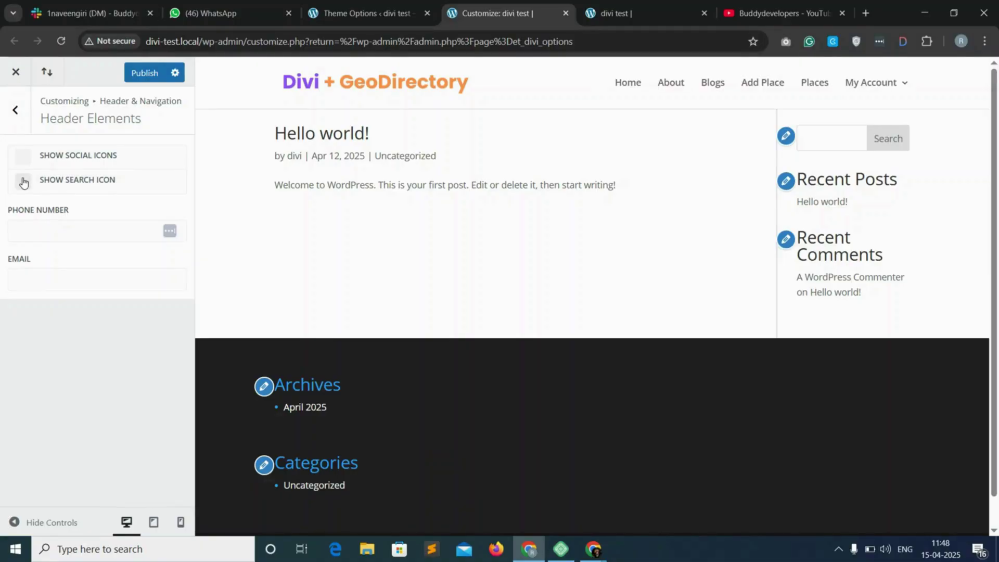
left_click(39, 230)
left_click(45, 276)
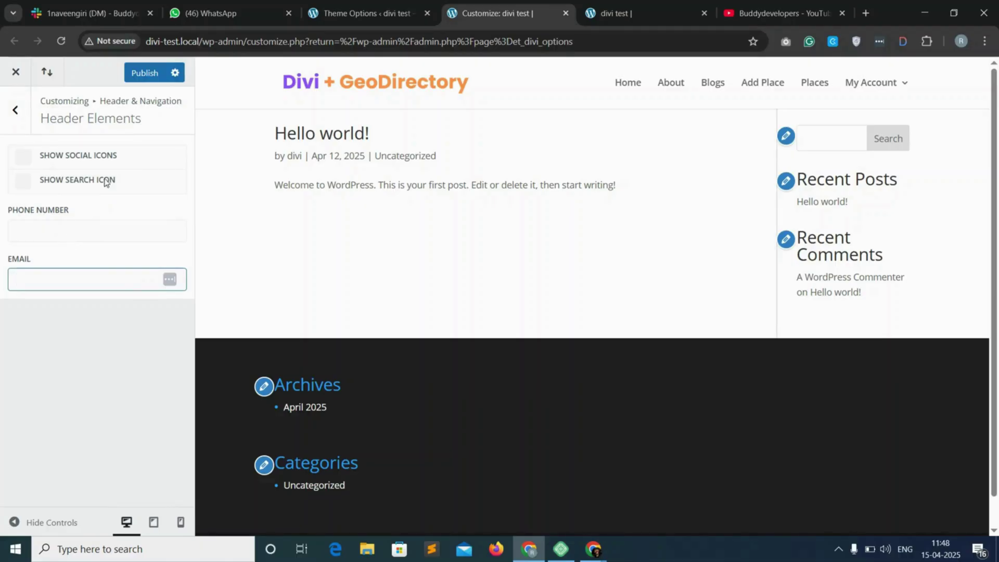
left_click(146, 78)
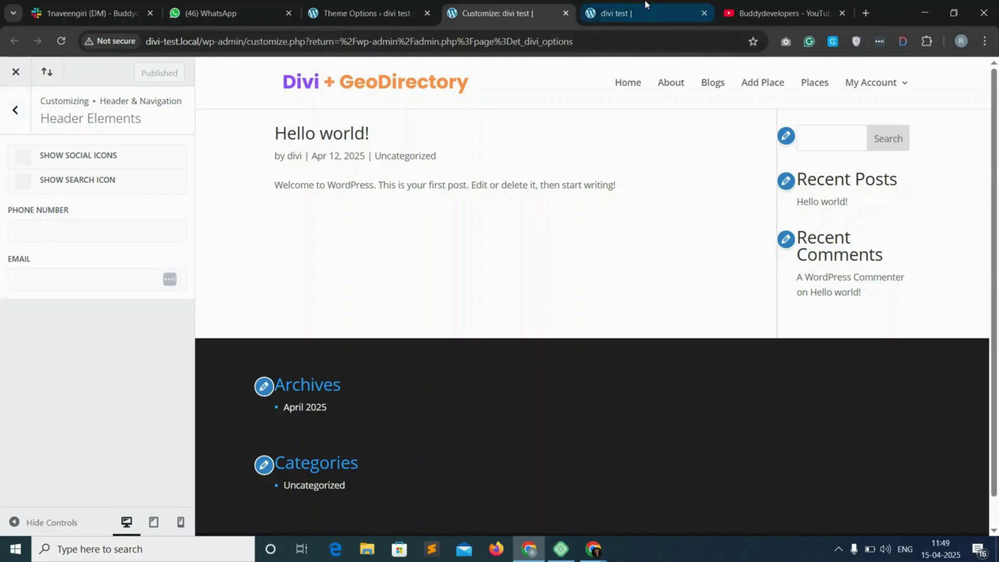
left_click(619, 13)
left_click(63, 44)
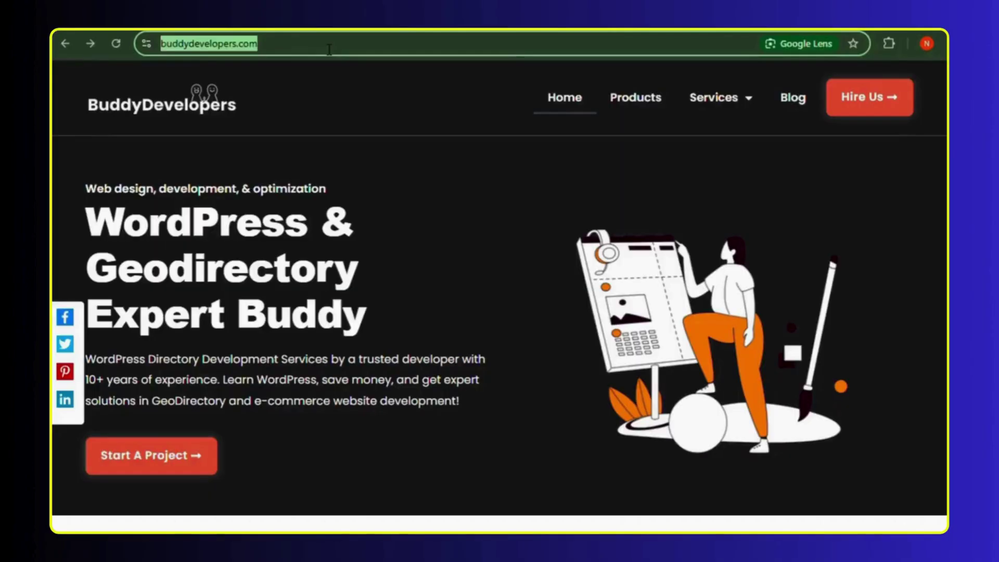
View the Start a Project page on the buddydevelopers.com website.
left_click(329, 50)
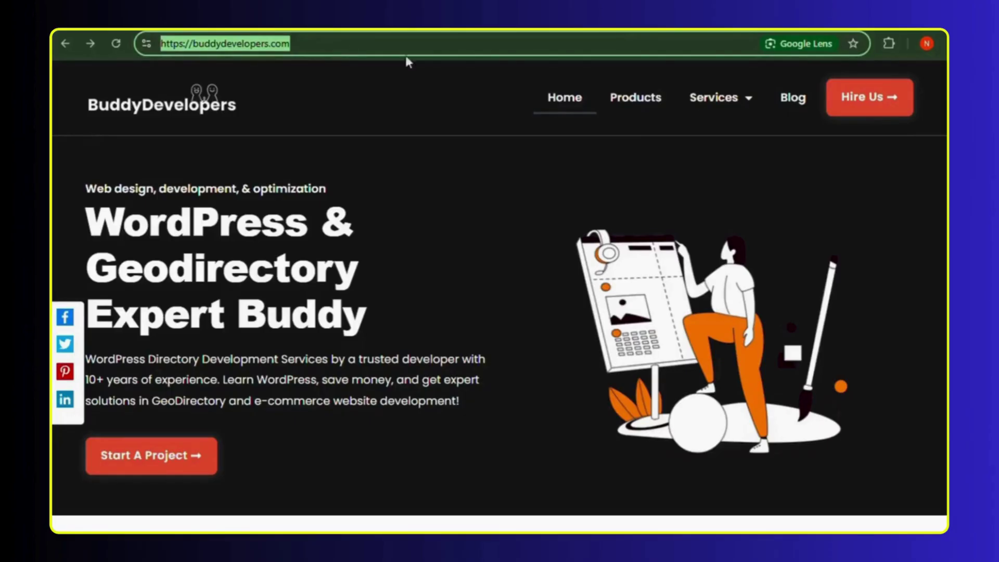
left_click(864, 104)
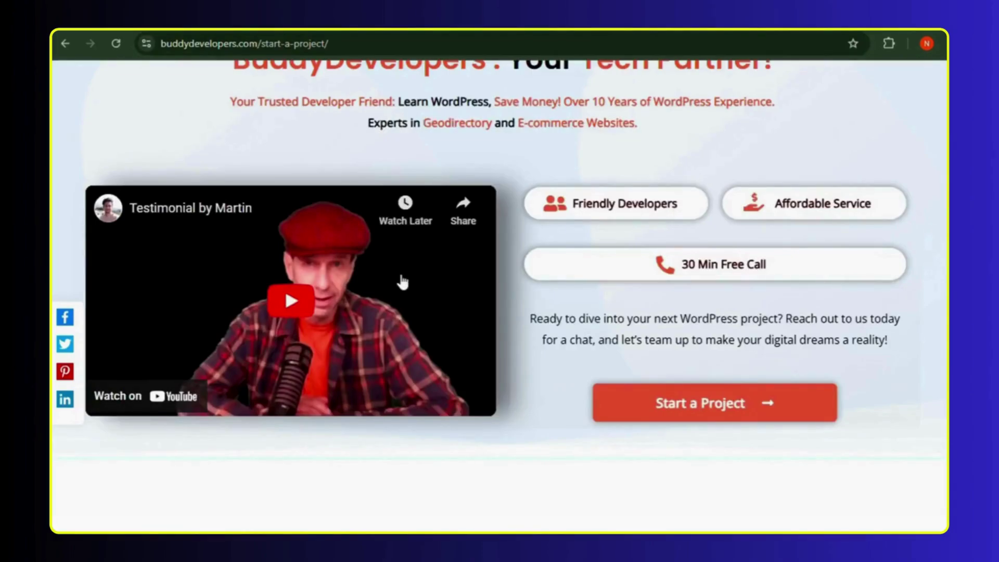